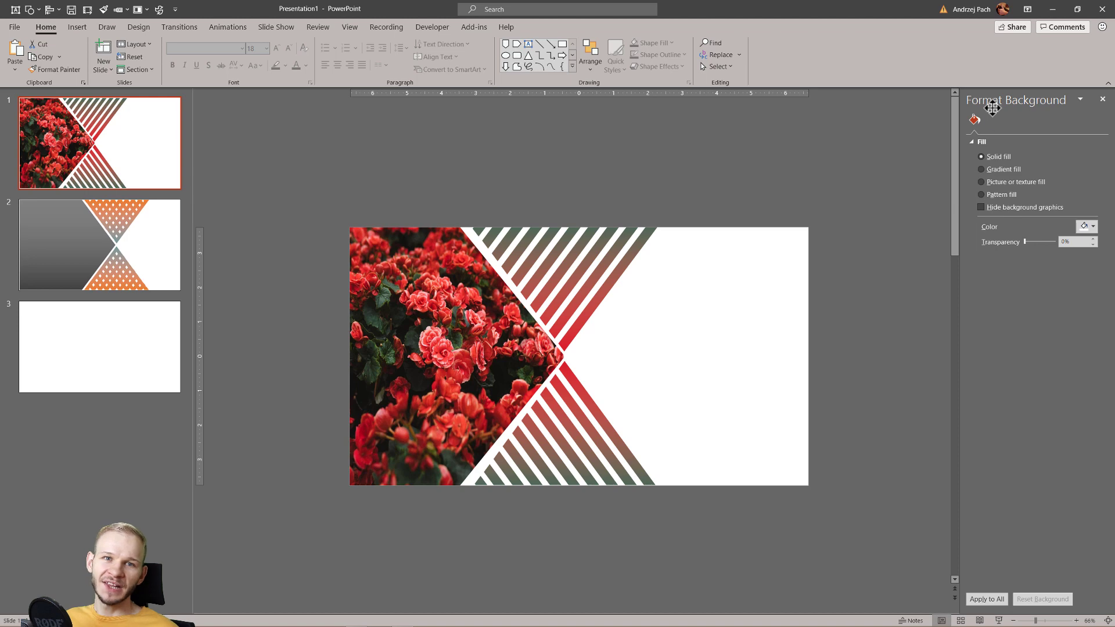
Nudge the flower photo on slide 1 slightly left, then go to blank slide 3
click(494, 327)
drag(461, 230, 476, 234)
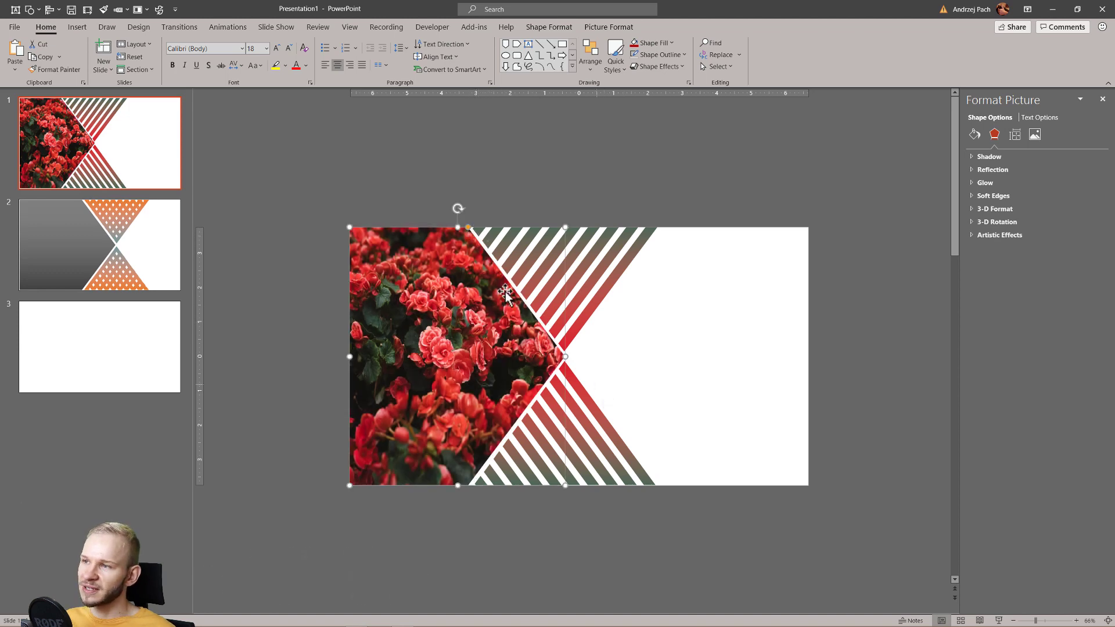
drag(464, 222, 432, 244)
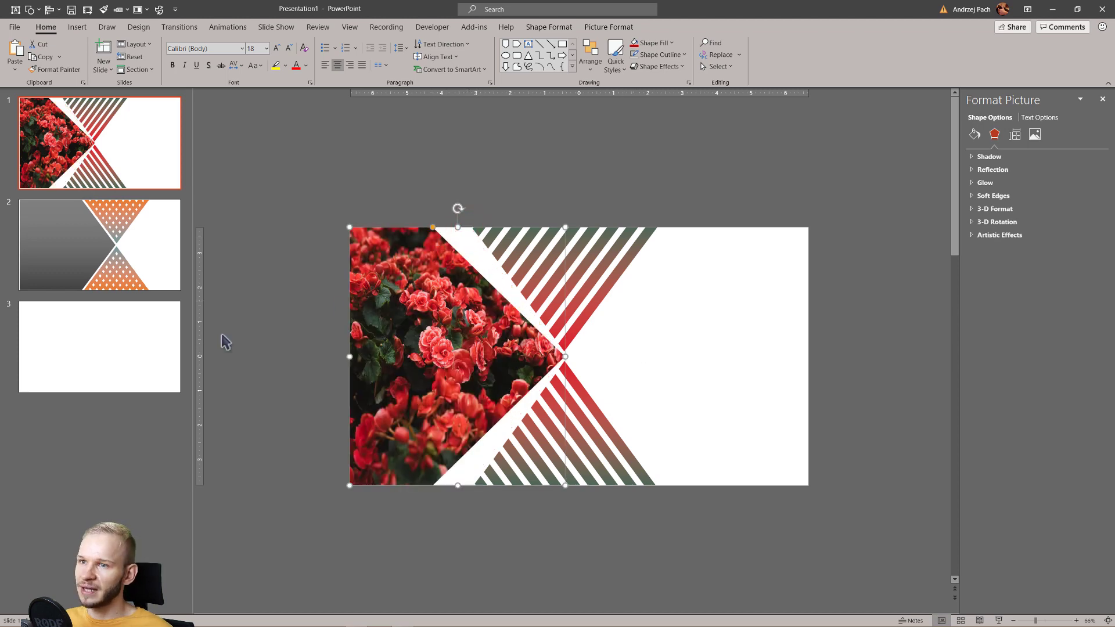
click(135, 358)
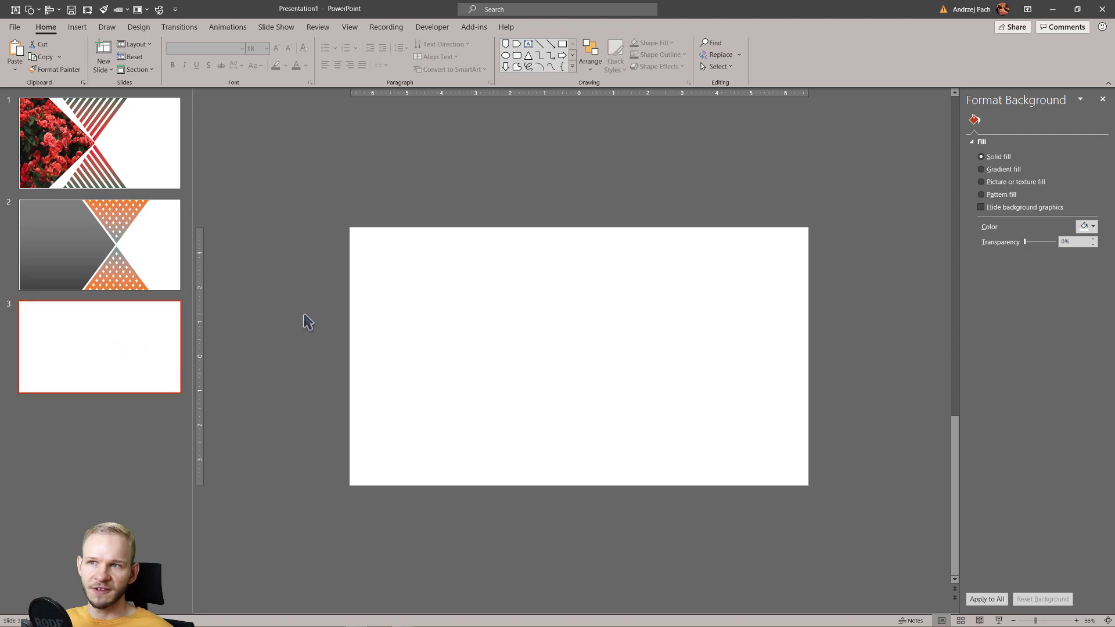
Draw a large blue chevron from slide 3's top-left corner and make its point shallower
click(83, 26)
click(196, 51)
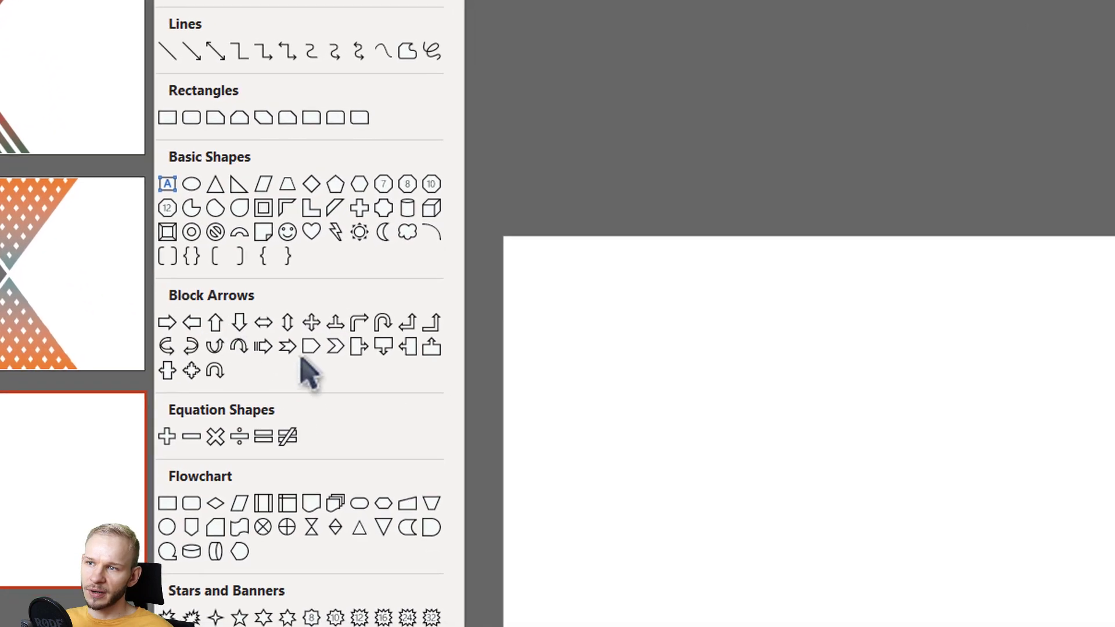
click(256, 279)
mouse_move(92, 60)
mouse_down()
mouse_move(426, 488)
mouse_move(494, 530)
mouse_up()
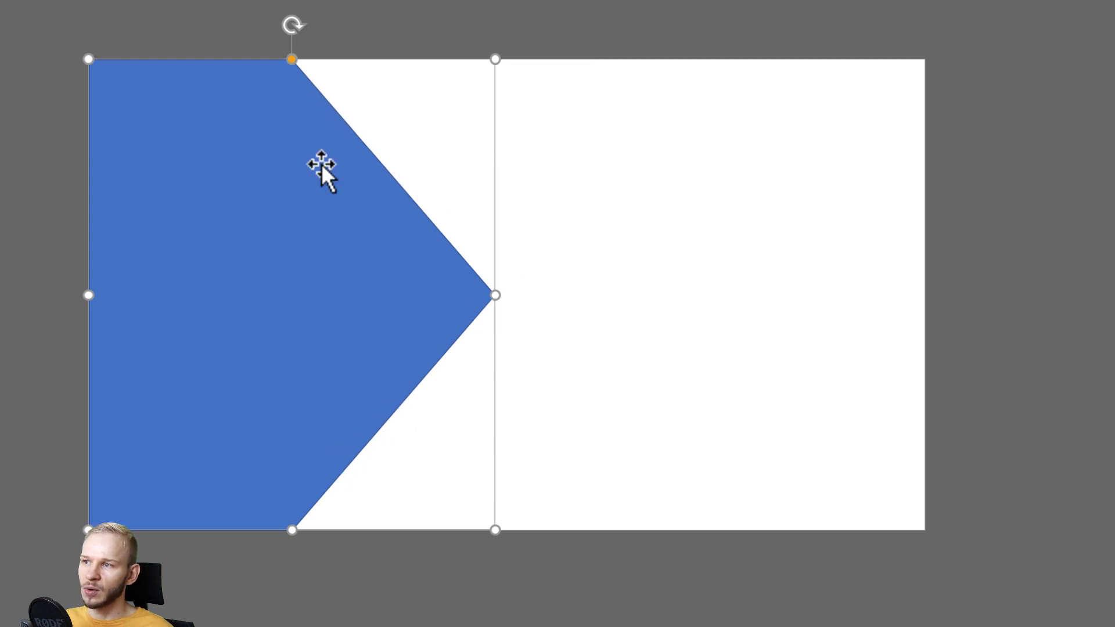
drag(294, 59, 368, 79)
click(661, 300)
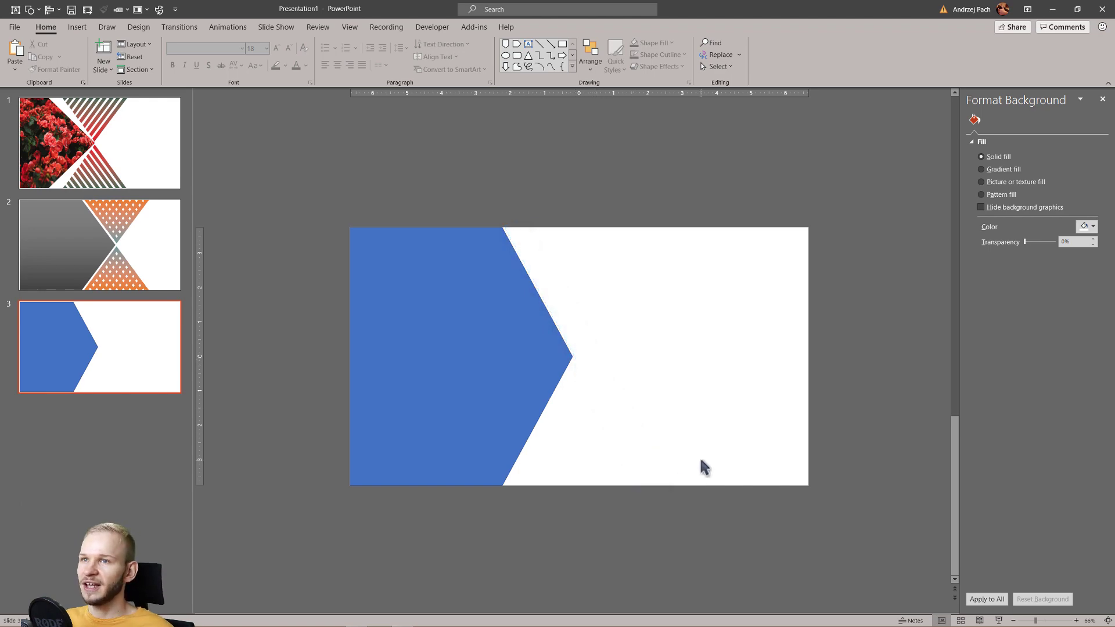
key(alt+2)
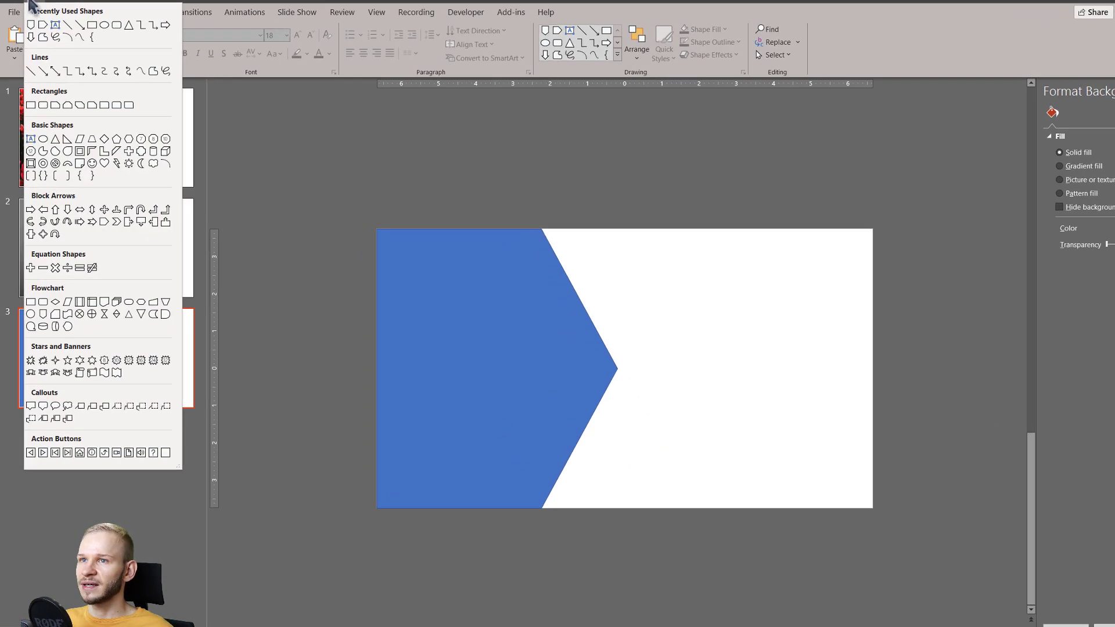
Draw a thin tall blue bar right of the chevron and duplicate it into offset copies
click(34, 114)
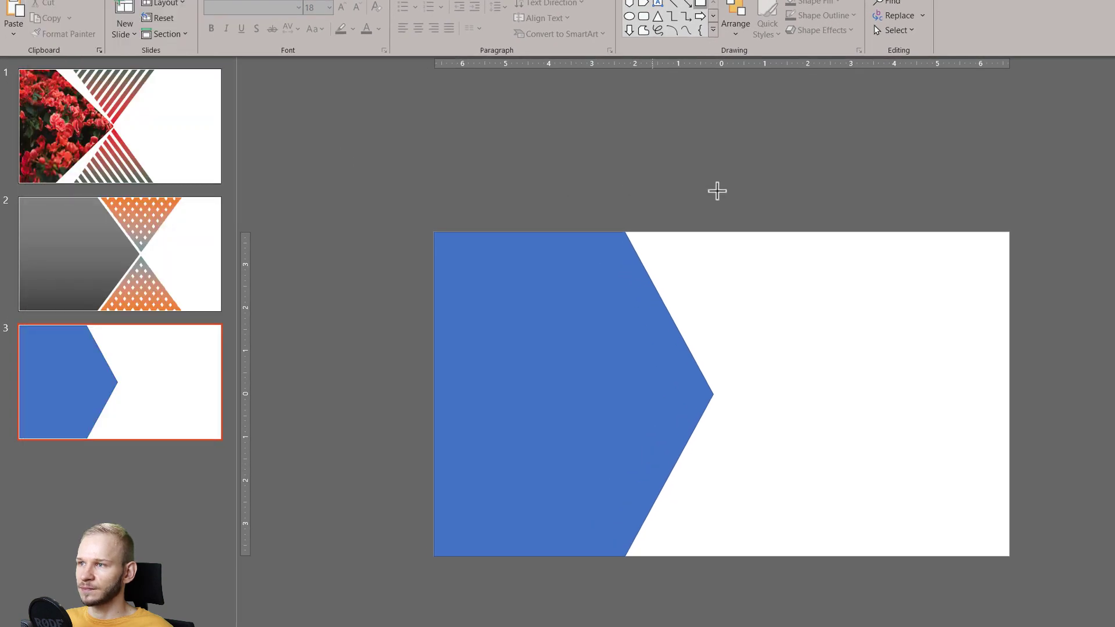
drag(733, 138, 742, 416)
drag(733, 311, 772, 425)
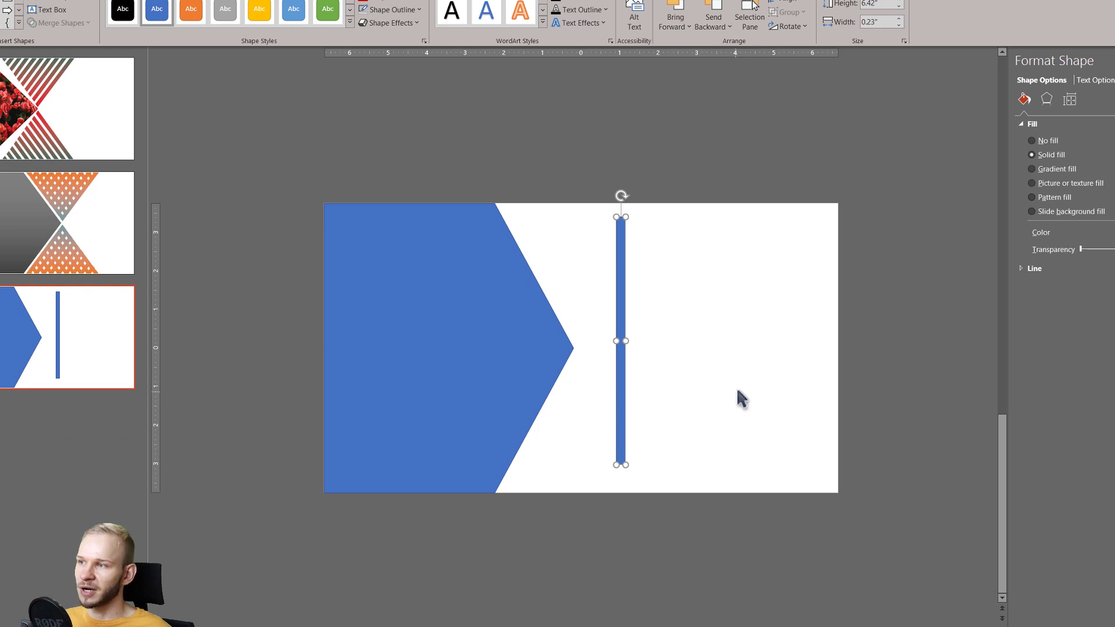
key(ctrl+d)
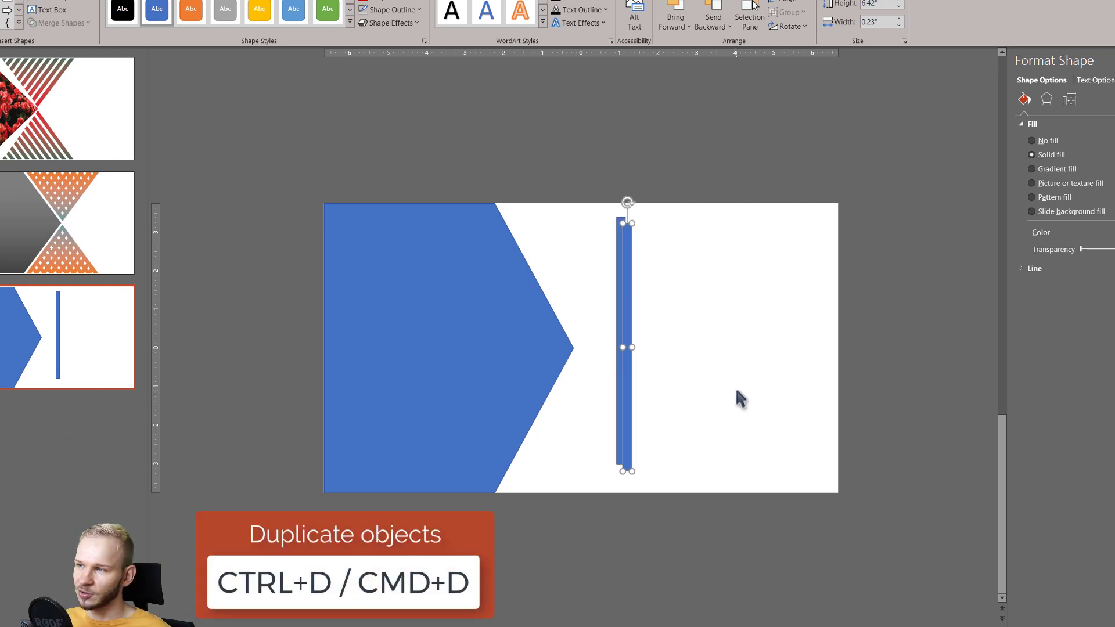
key(ctrl+d)
key(ctrl+d)
key(ctrl+d)
key(ctrl+d)
key(ctrl+d)
key(ctrl+d)
key(ctrl+d)
key(ctrl+d)
key(ctrl+d)
key(ctrl+d)
key(ctrl+d)
key(ctrl+d)
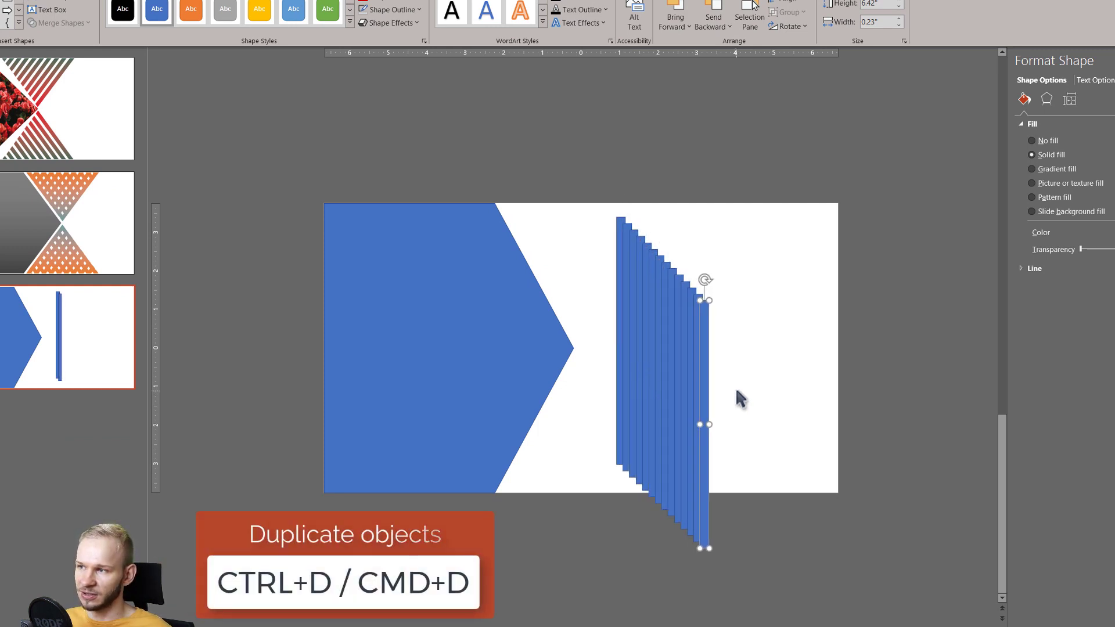
key(ctrl+d)
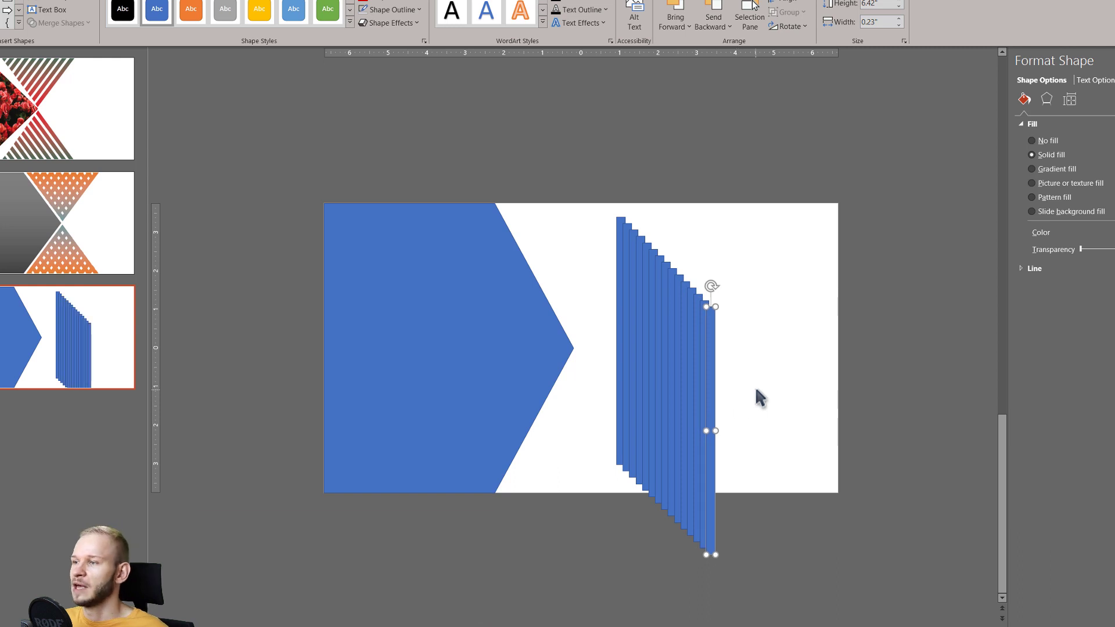
Move the last bar to the slide's right side and select all the bars
drag(711, 364, 815, 280)
click(898, 267)
drag(880, 179, 575, 558)
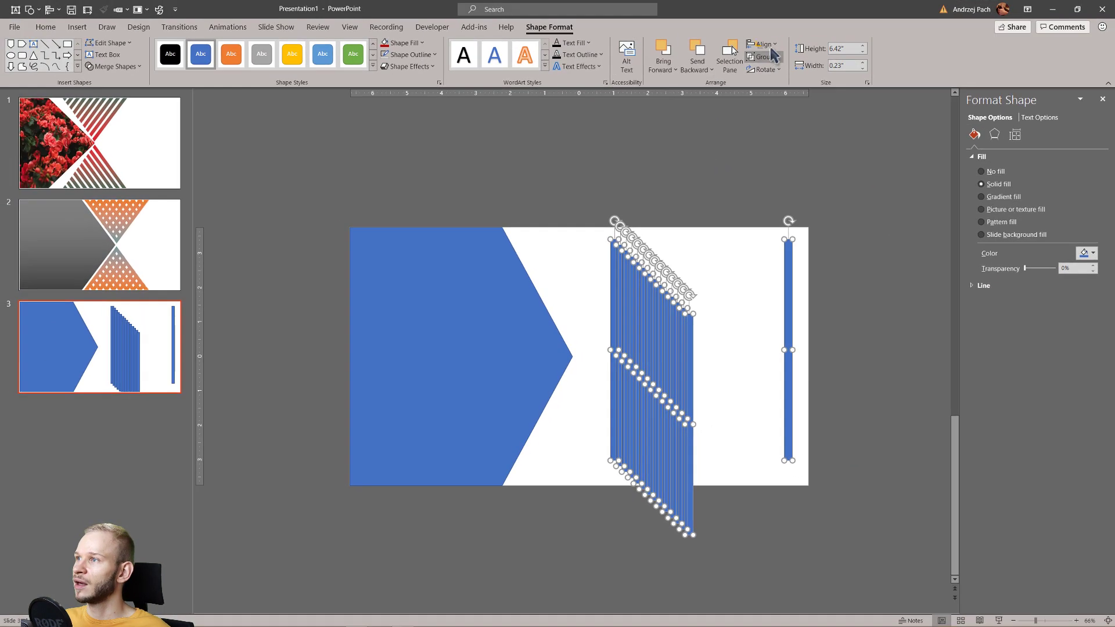
Distribute the bars horizontally, align them middle, shift them down, and group them
click(767, 29)
click(811, 153)
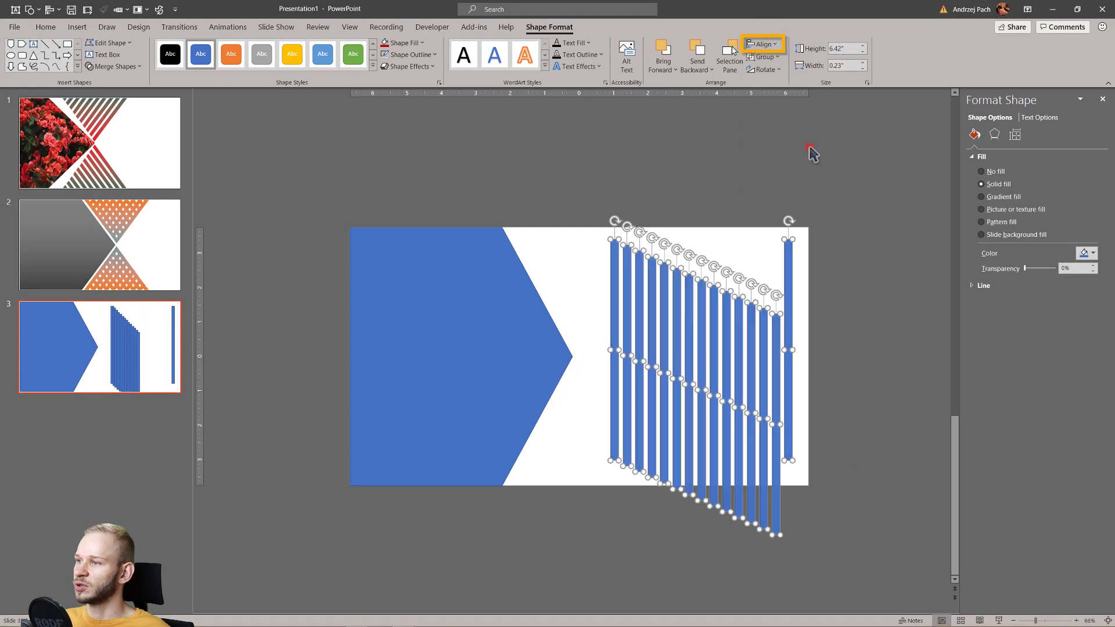
click(764, 44)
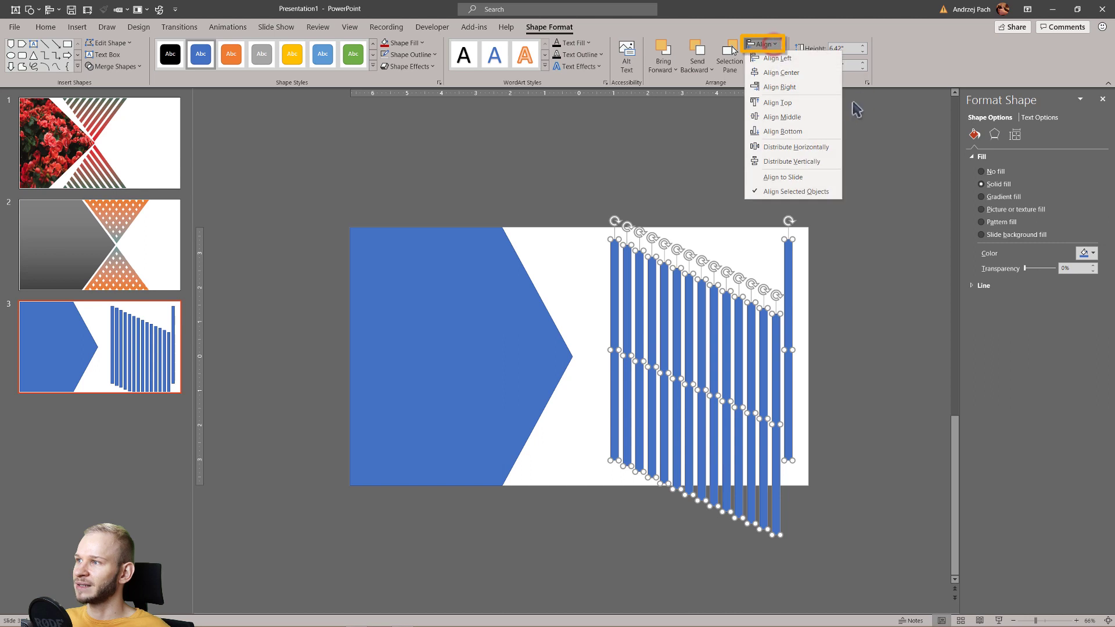
click(825, 121)
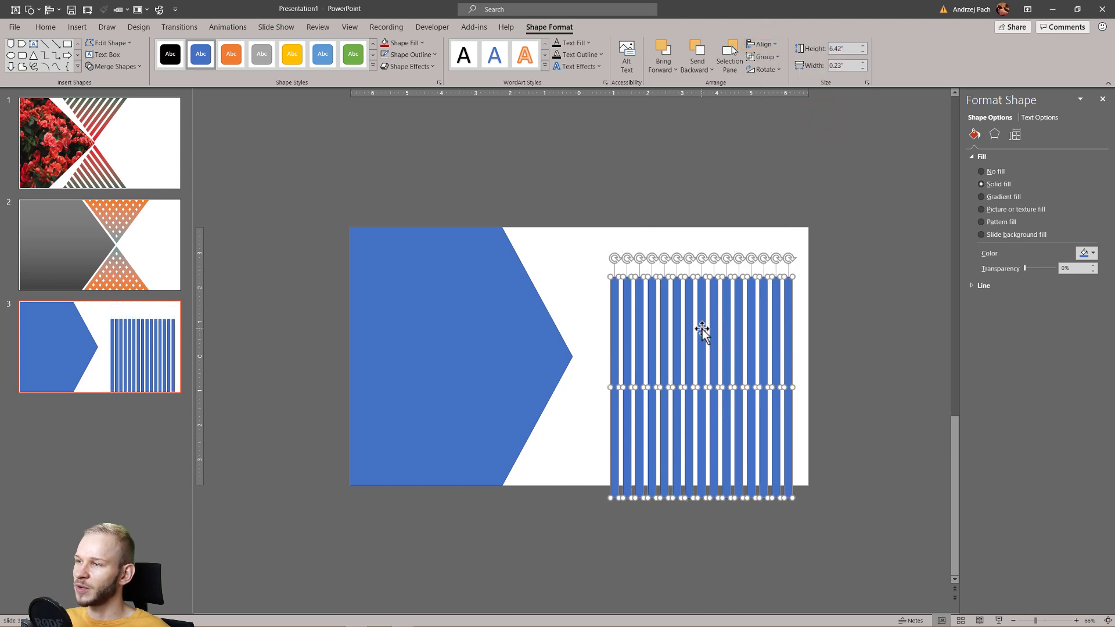
mouse_move(702, 329)
mouse_down()
mouse_move(717, 311)
mouse_move(667, 368)
mouse_move(701, 351)
mouse_up()
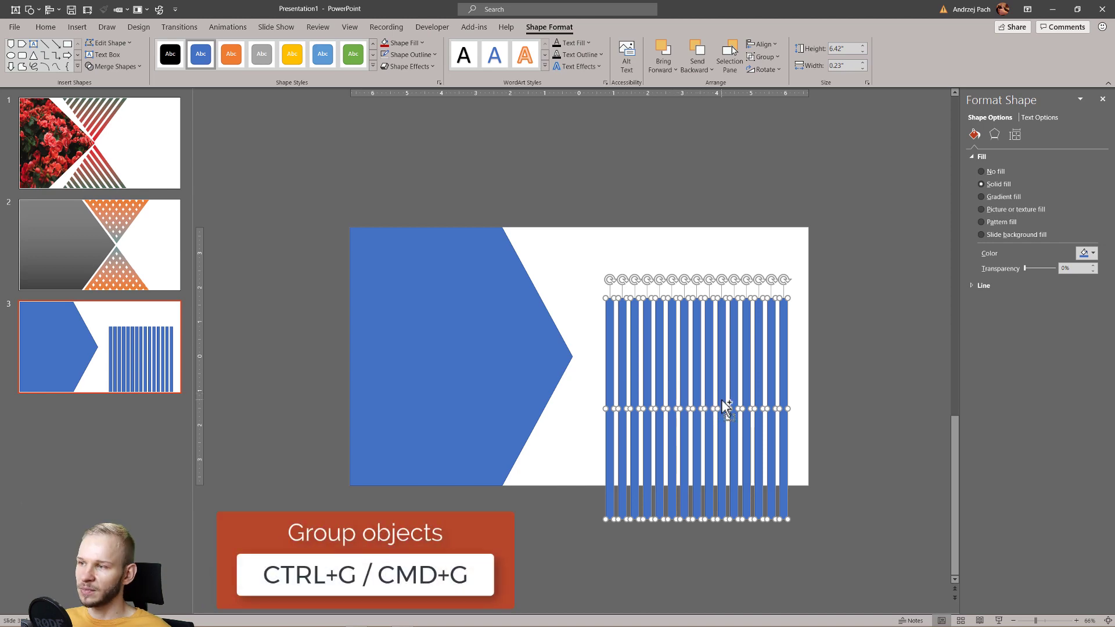
key(ctrl+g)
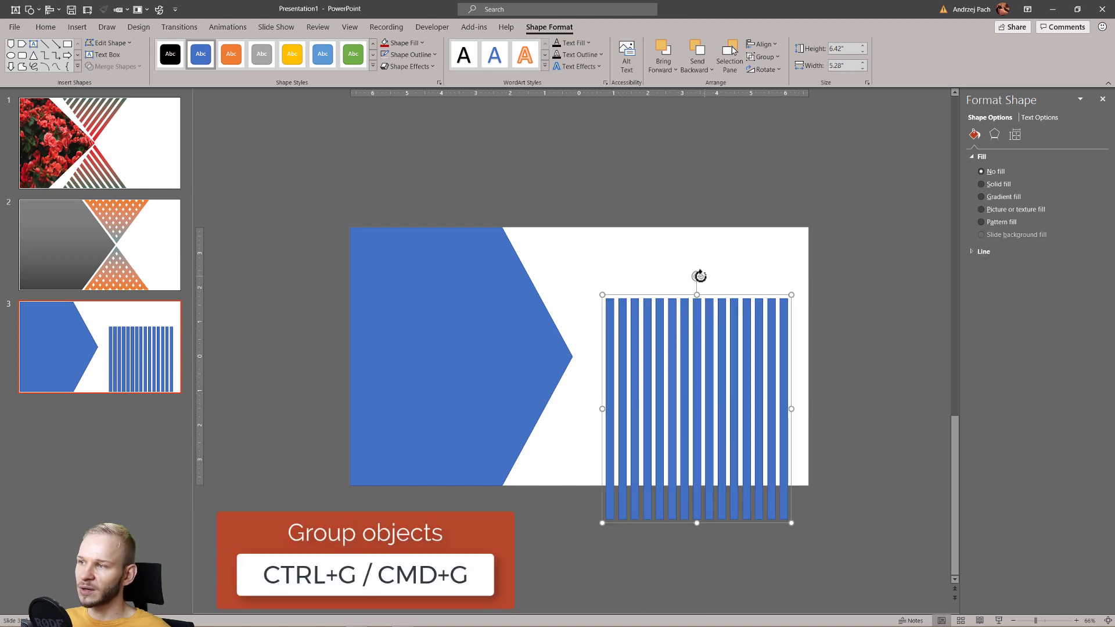
Rotate the striped group diagonally and place it over the chevron's slanted edge, off the bottom
drag(700, 276, 608, 338)
drag(640, 305, 674, 308)
drag(577, 351, 592, 373)
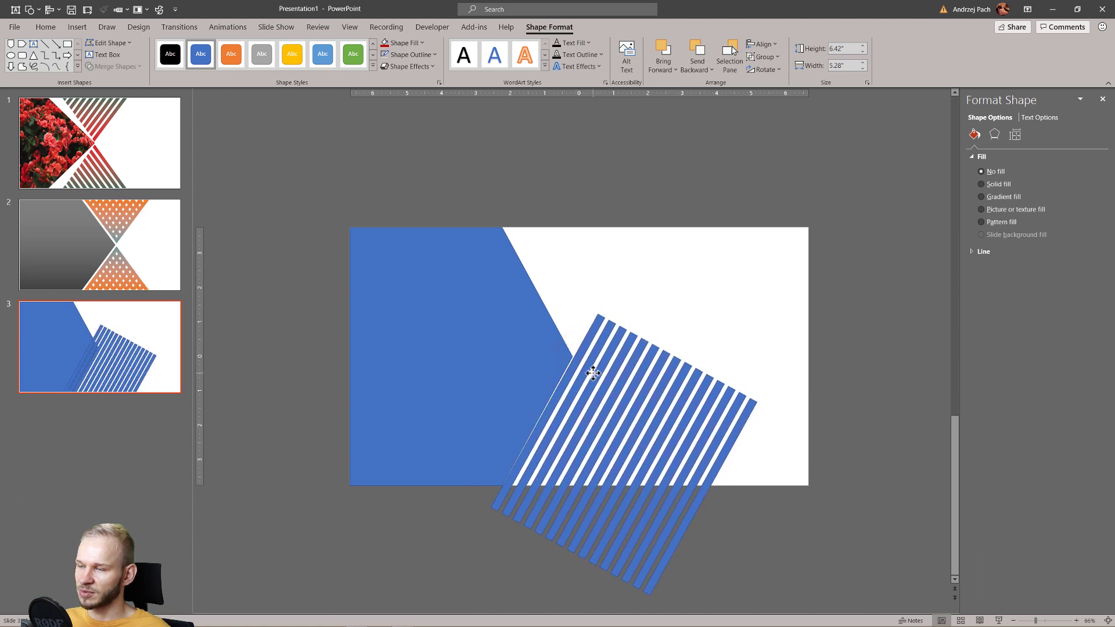
Fill the stripes red and rotate them a little further
click(384, 43)
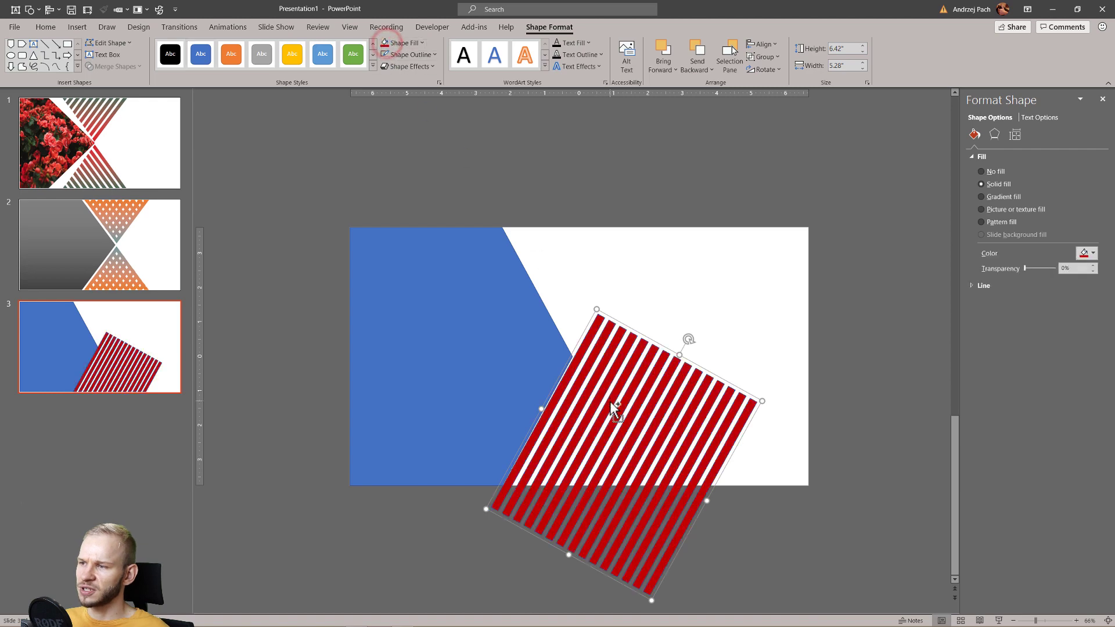
scroll(587, 338, up, 4)
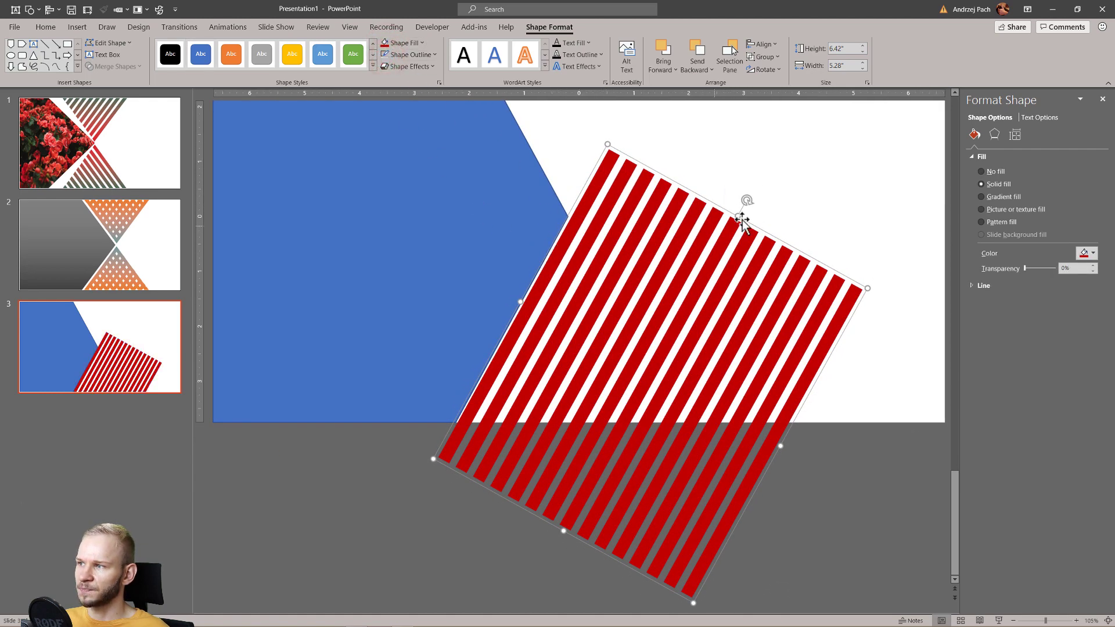
drag(748, 197, 795, 117)
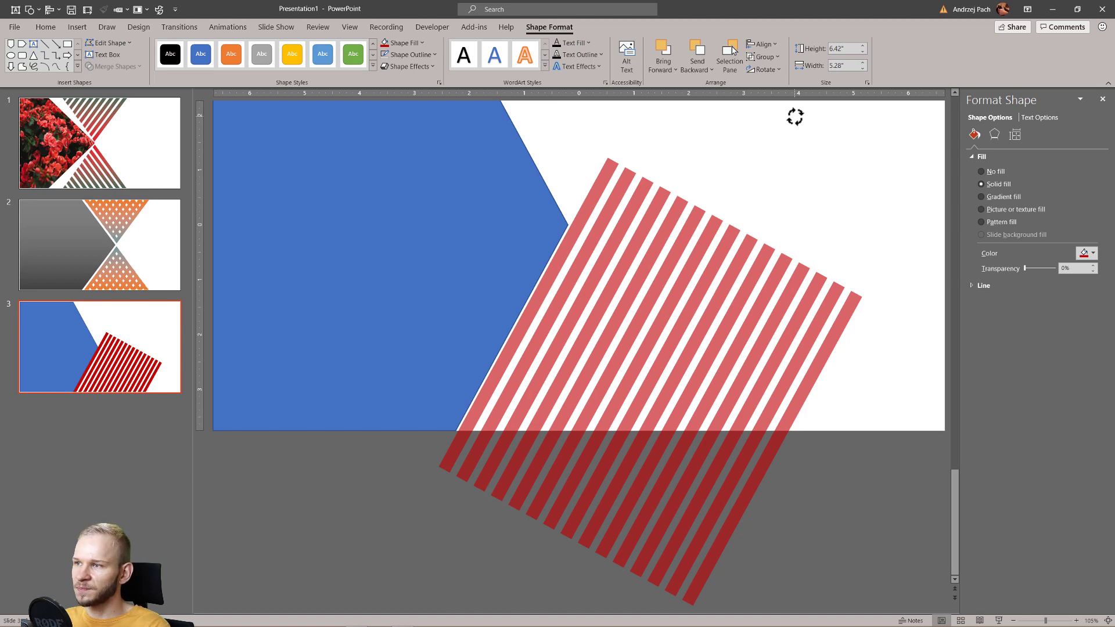
drag(795, 117, 795, 116)
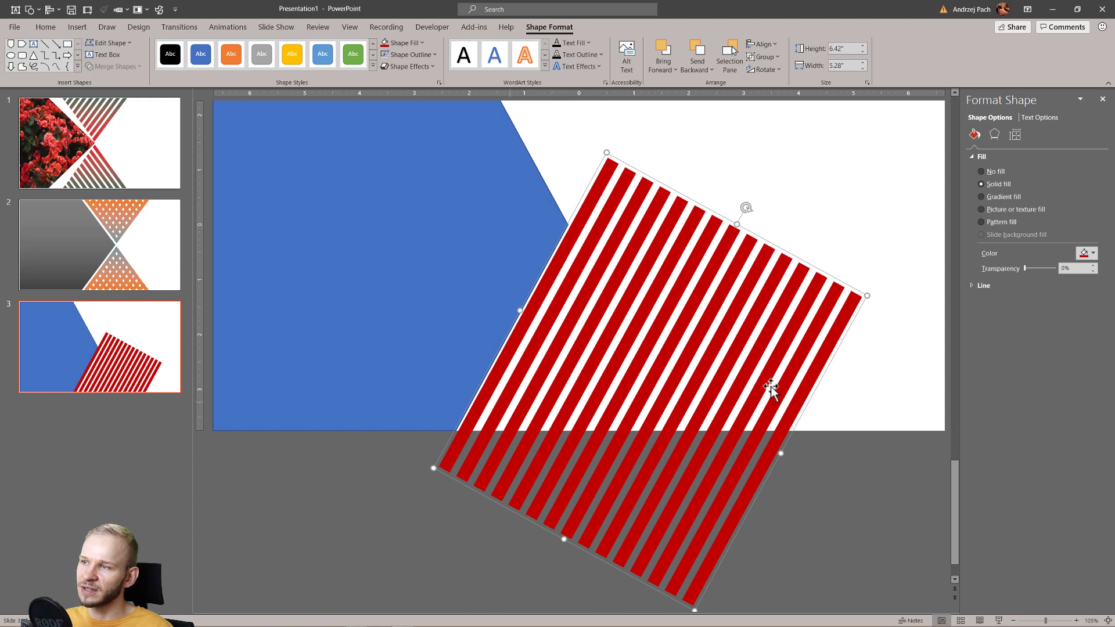
Nudge the red stripes slightly left along the chevron's edge, then deselect
key(Left)
key(Left)
key(Left)
key(Left)
key(Left)
key(Left)
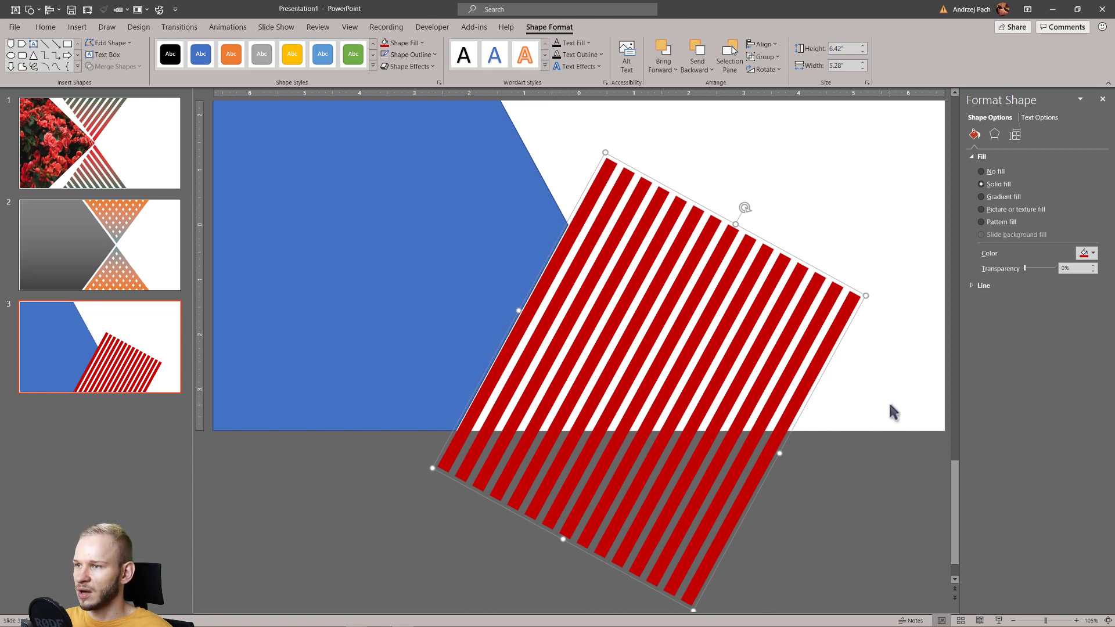
key(Left)
key(Left)
key(Left)
key(Left)
key(Left)
key(Left)
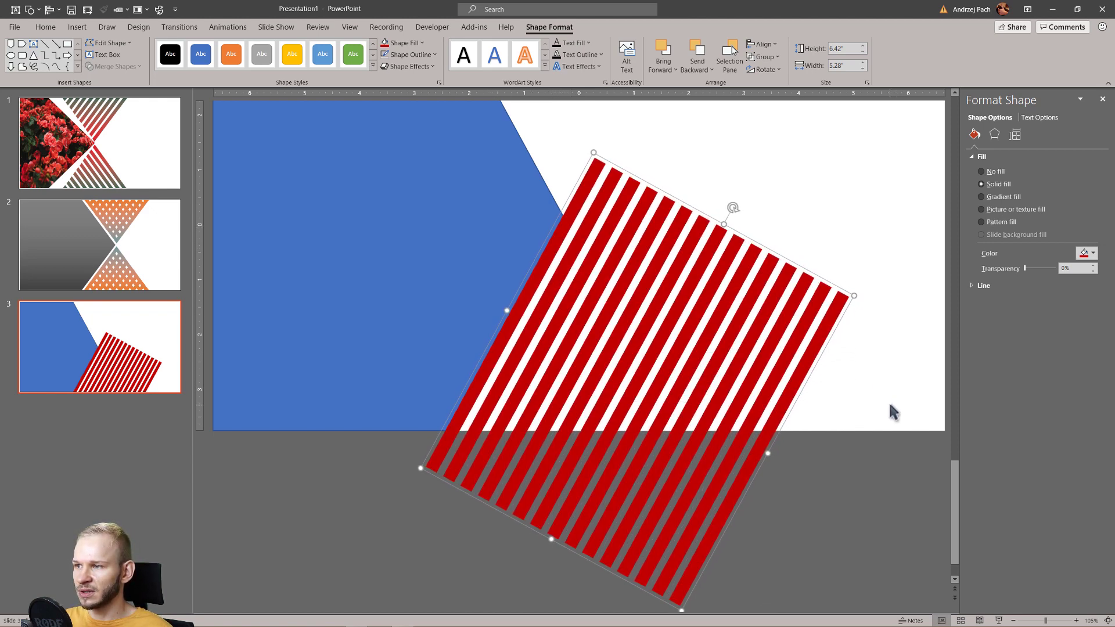
key(Right)
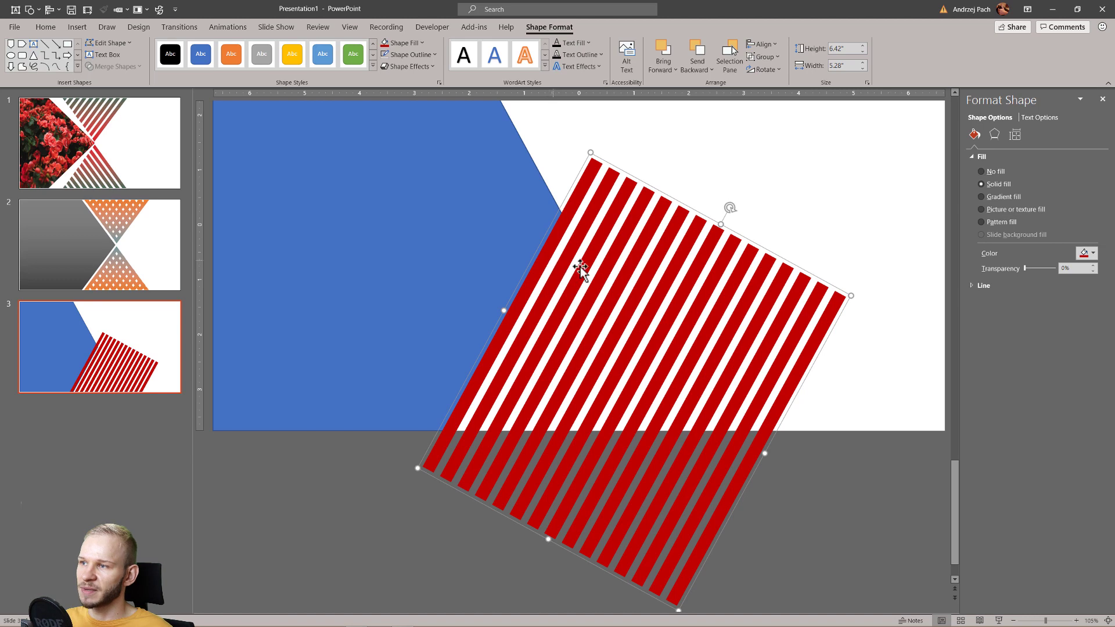
scroll(580, 267, down, 6)
click(777, 343)
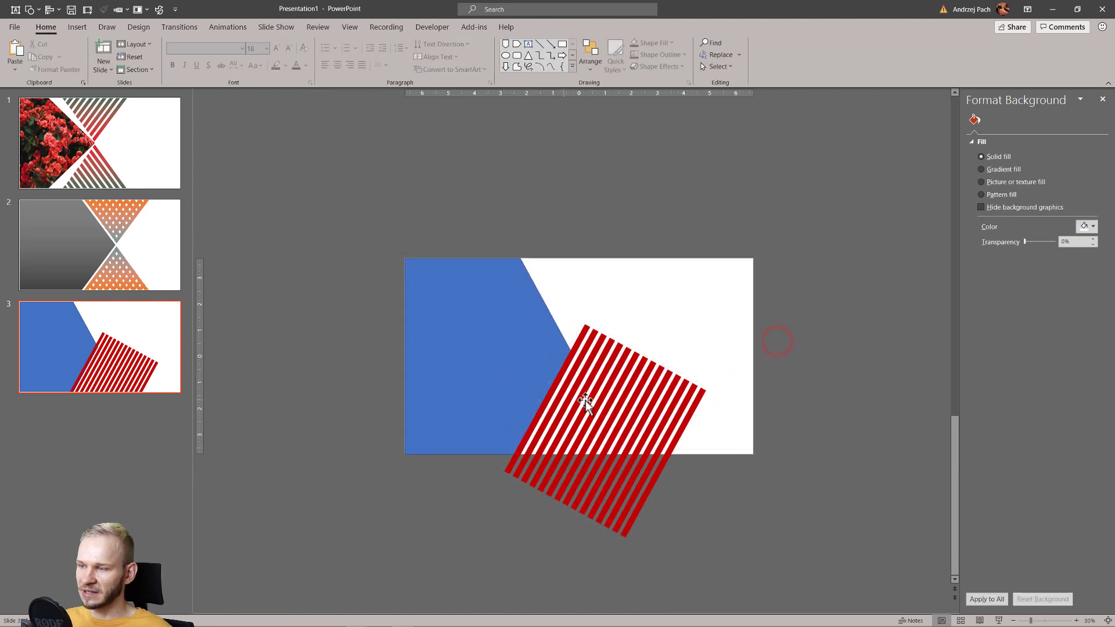
Ungroup the red striped block into individual stripes and deselect them
right_click(619, 404)
click(660, 471)
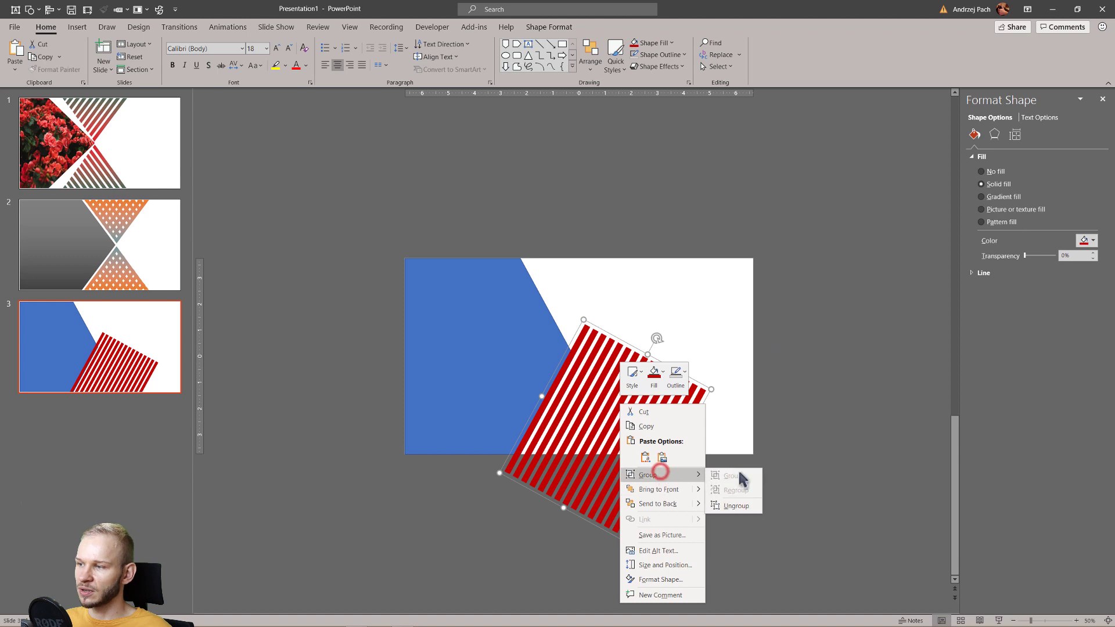
click(743, 506)
click(760, 513)
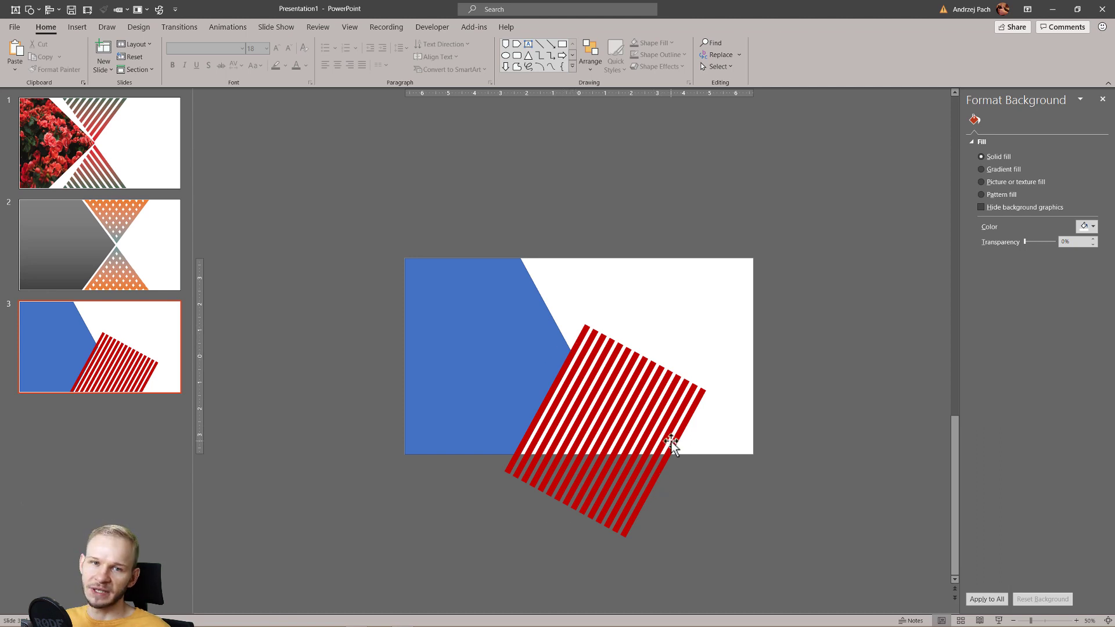
key(alt)
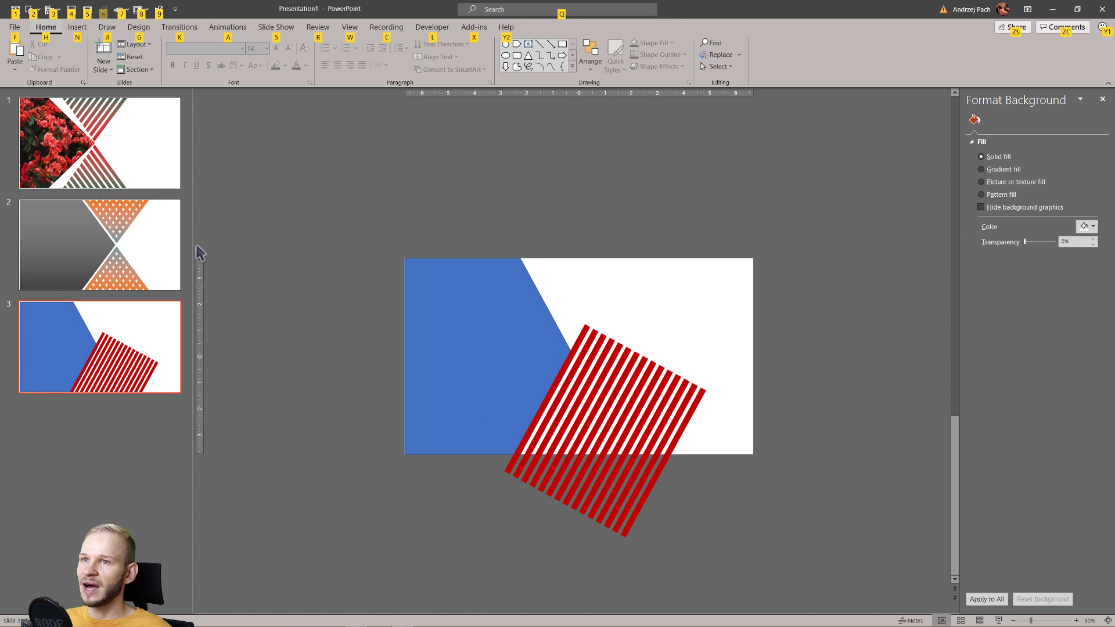
Draw a gold-yellow rectangle, shorten it from the top, and rotate it diagonally over the stripes
key(2)
click(29, 113)
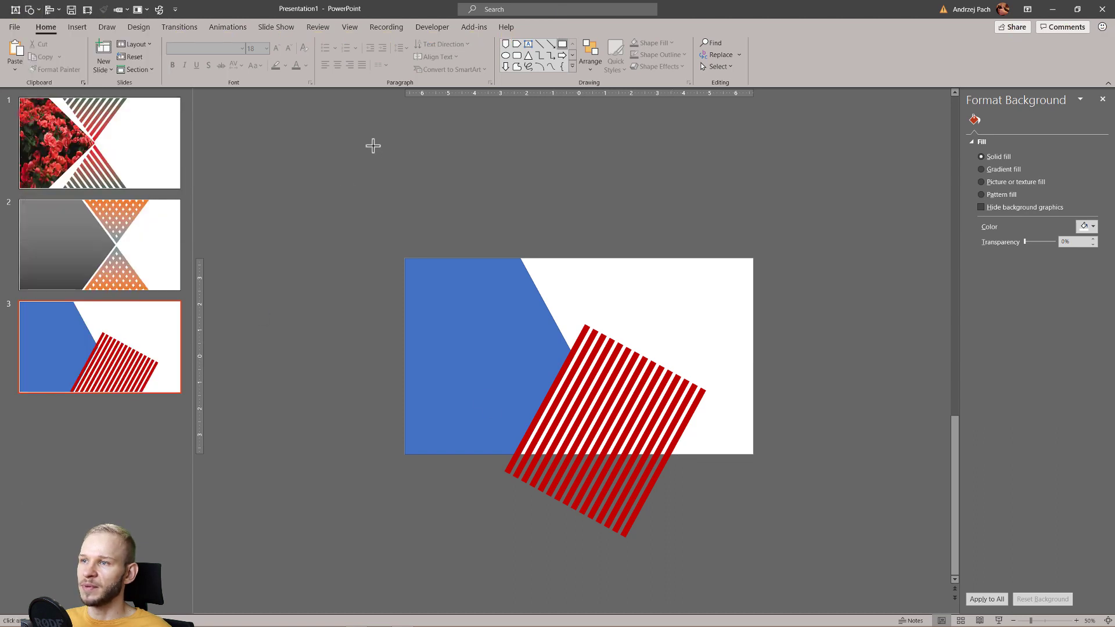
drag(373, 142, 768, 370)
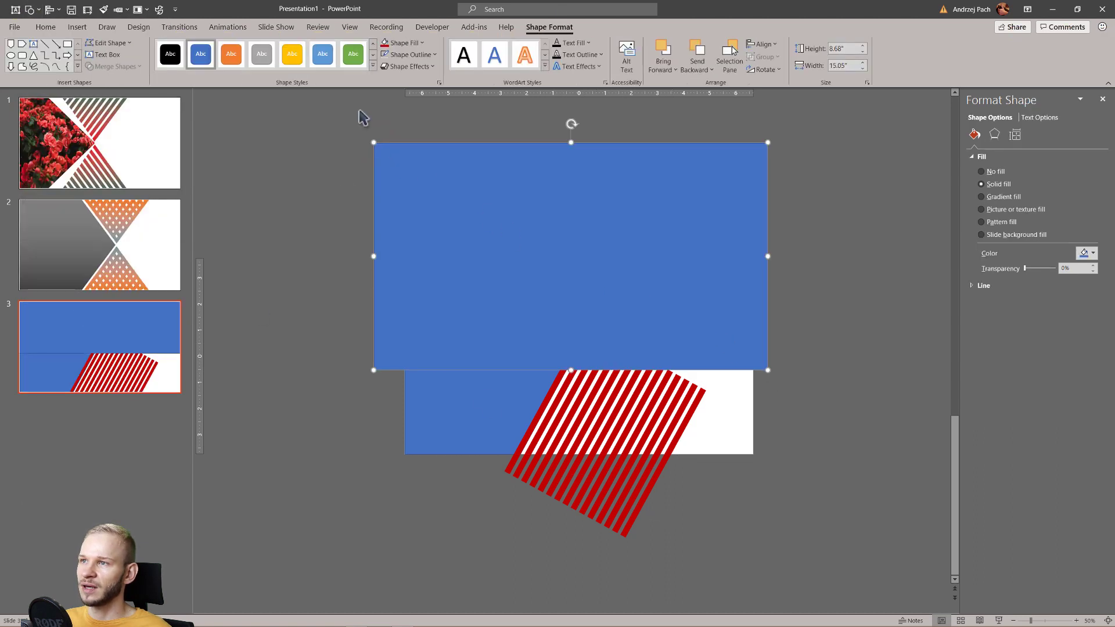
click(405, 43)
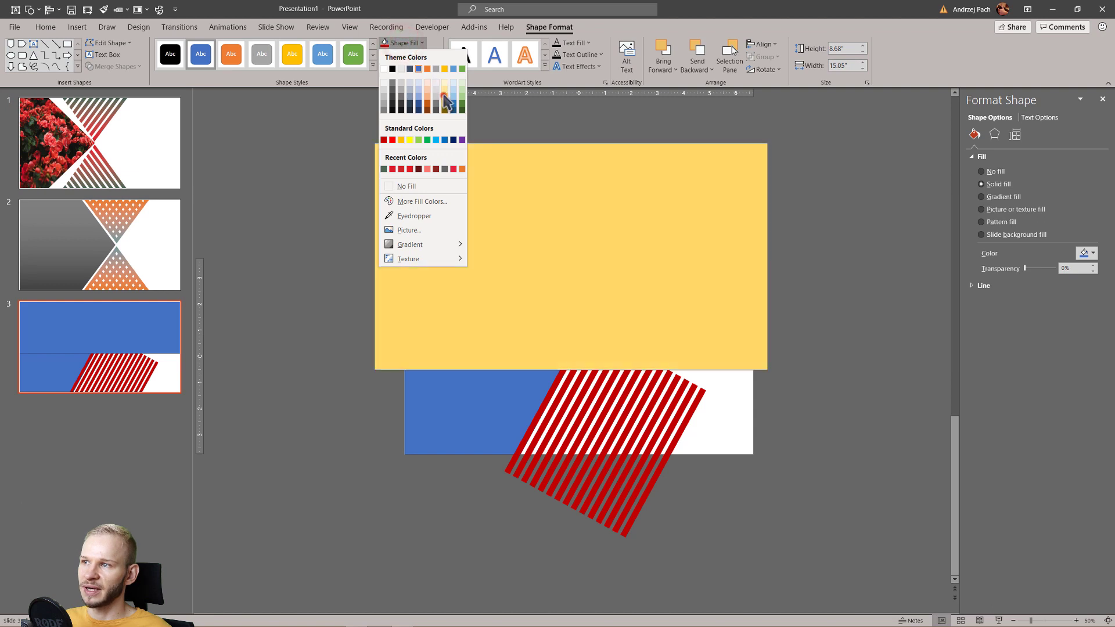
click(444, 92)
drag(570, 141, 636, 355)
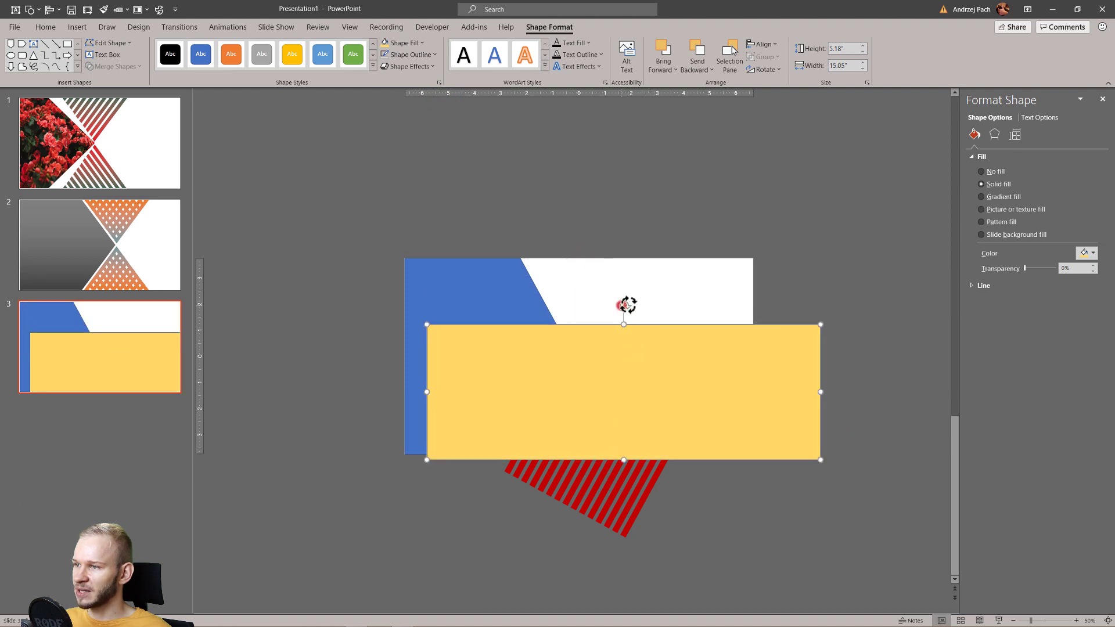
drag(625, 306, 740, 327)
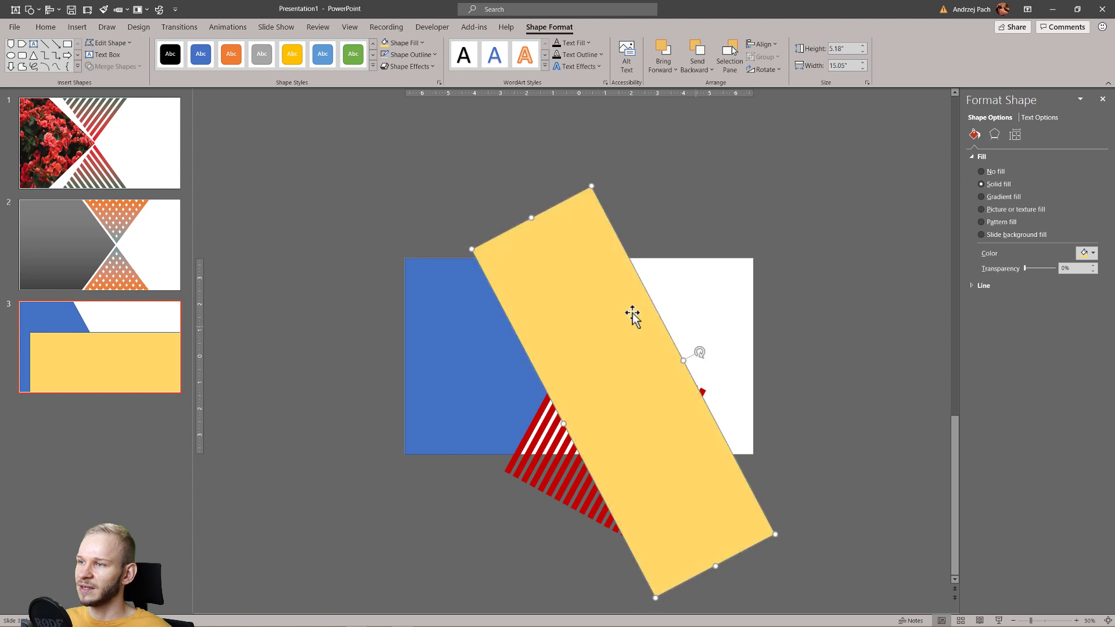
Shift the yellow band right, change its outline, and try a rotation before cancelling it
drag(552, 296, 597, 287)
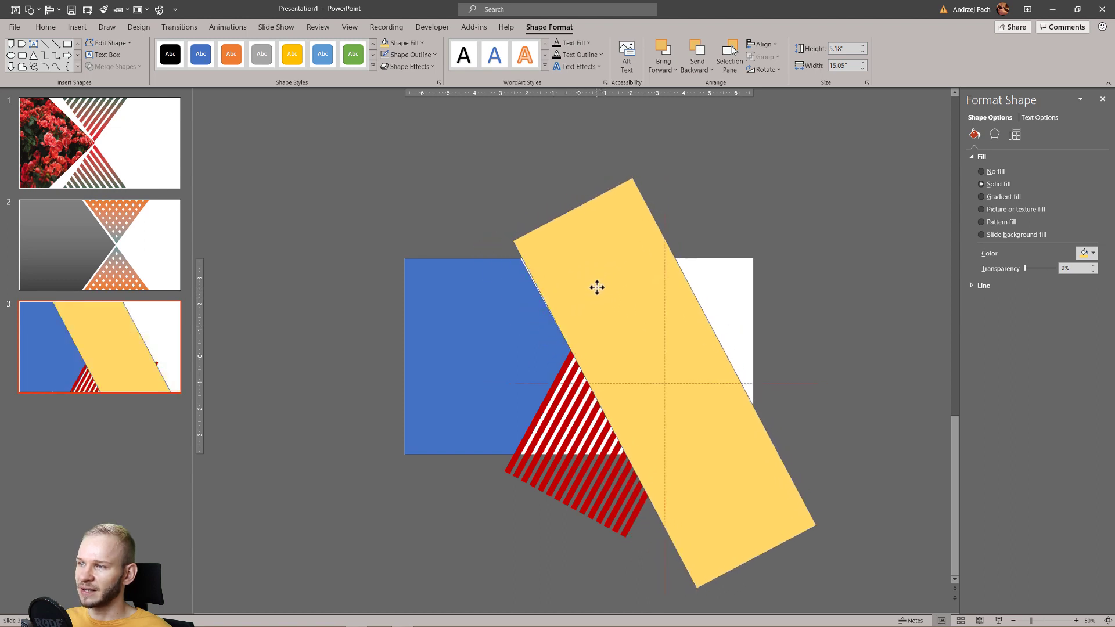
scroll(587, 288, up, 2)
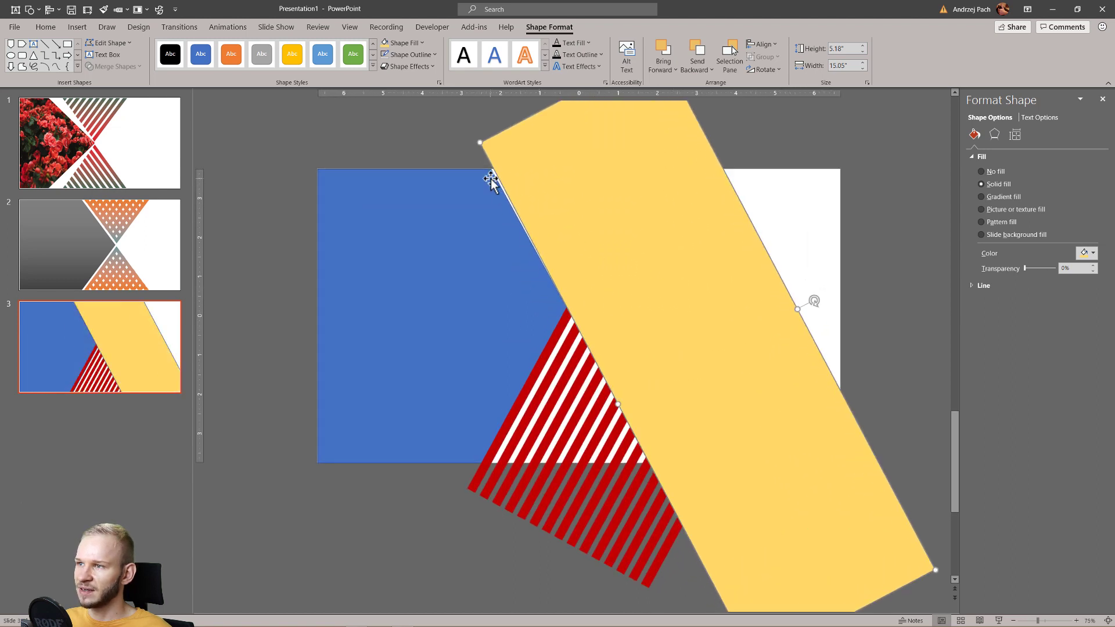
click(384, 55)
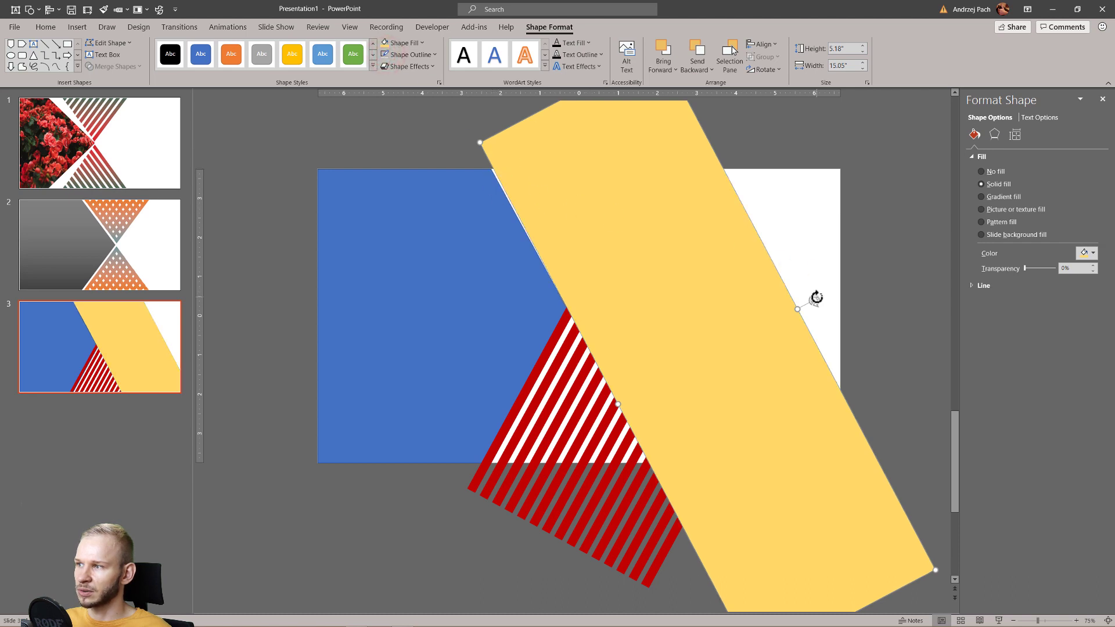
drag(816, 298, 930, 231)
key(Escape)
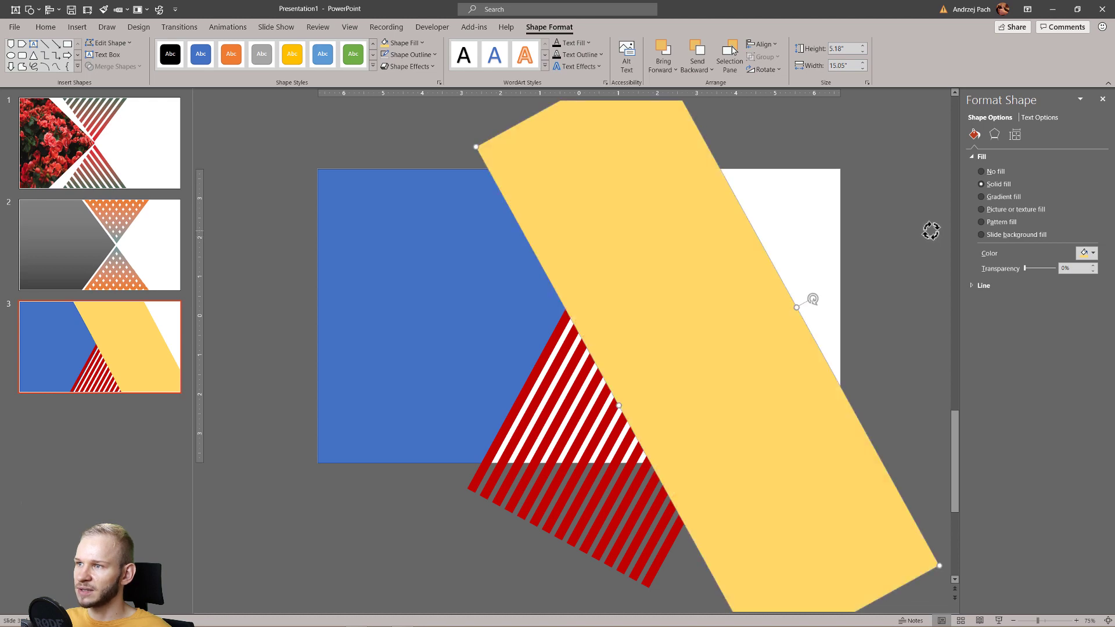
Fine-tune the band's angle and nudge it until its edge meets the blue arrow's slant
key(ctrl+Right)
key(ctrl+Right)
key(ctrl+Right)
key(ctrl+Right)
key(ctrl+Right)
key(ctrl+Right)
key(ctrl+Right)
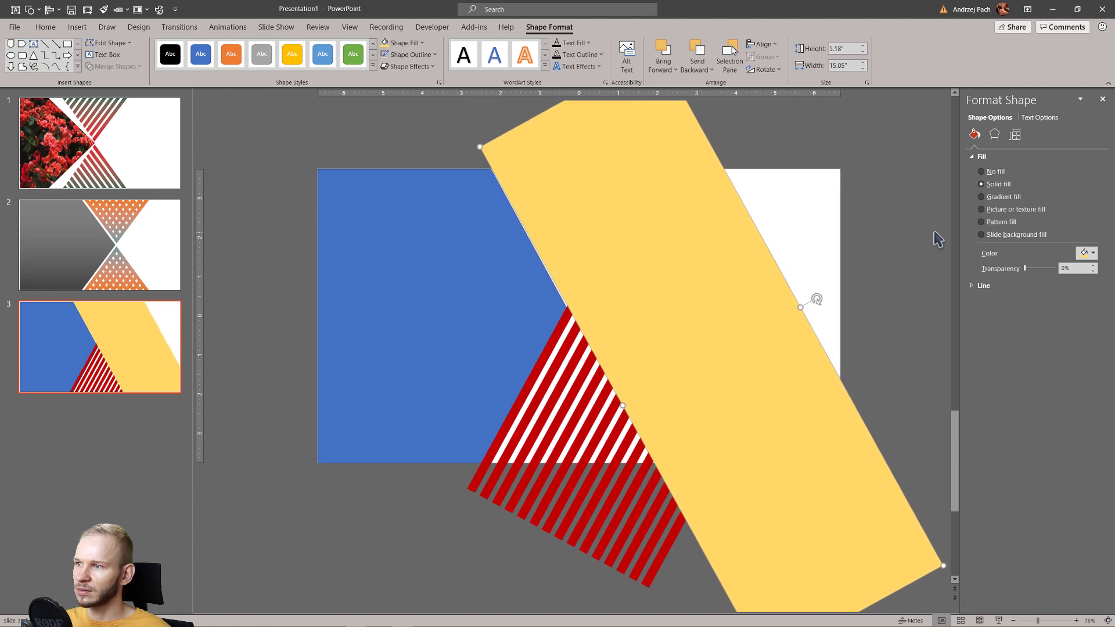
drag(814, 299, 895, 256)
scroll(664, 214, up, 5)
key(Down)
key(Down)
key(Down)
key(Down)
key(Down)
key(Down)
key(Down)
key(Down)
key(Down)
key(Down)
key(Down)
key(Down)
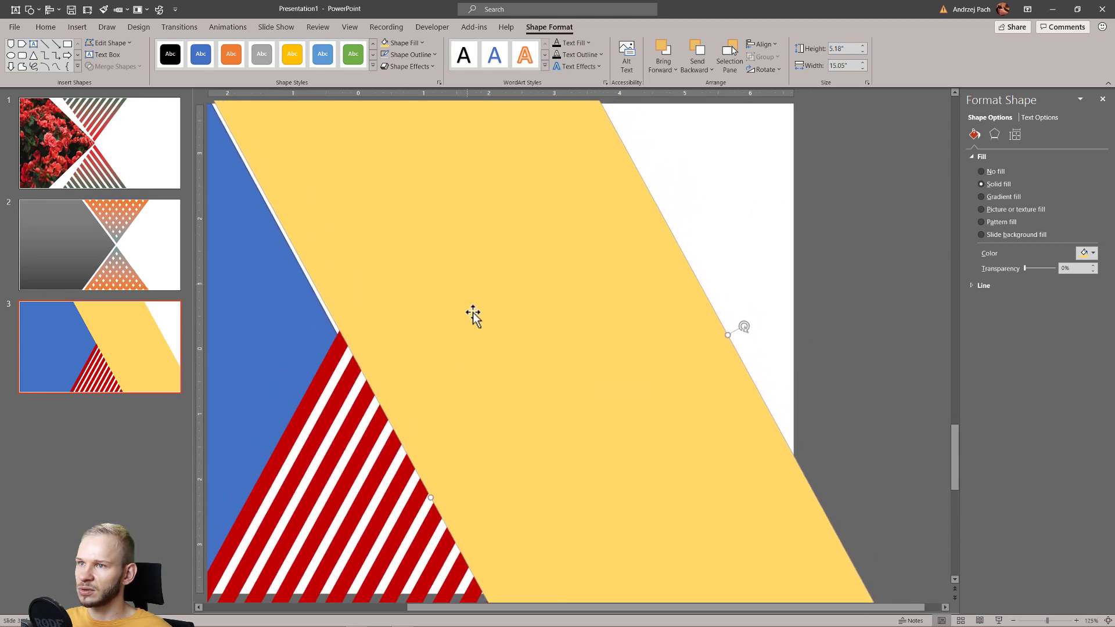
drag(552, 607, 491, 607)
scroll(476, 416, up, 2)
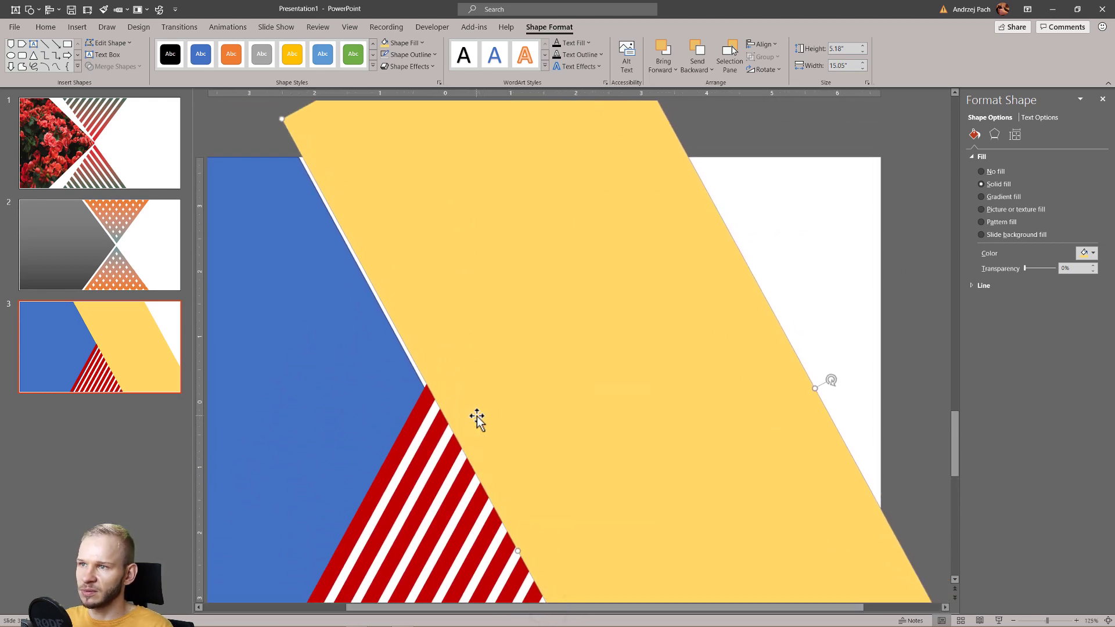
key(Left)
key(Left)
key(Left)
key(Left)
key(Left)
key(Left)
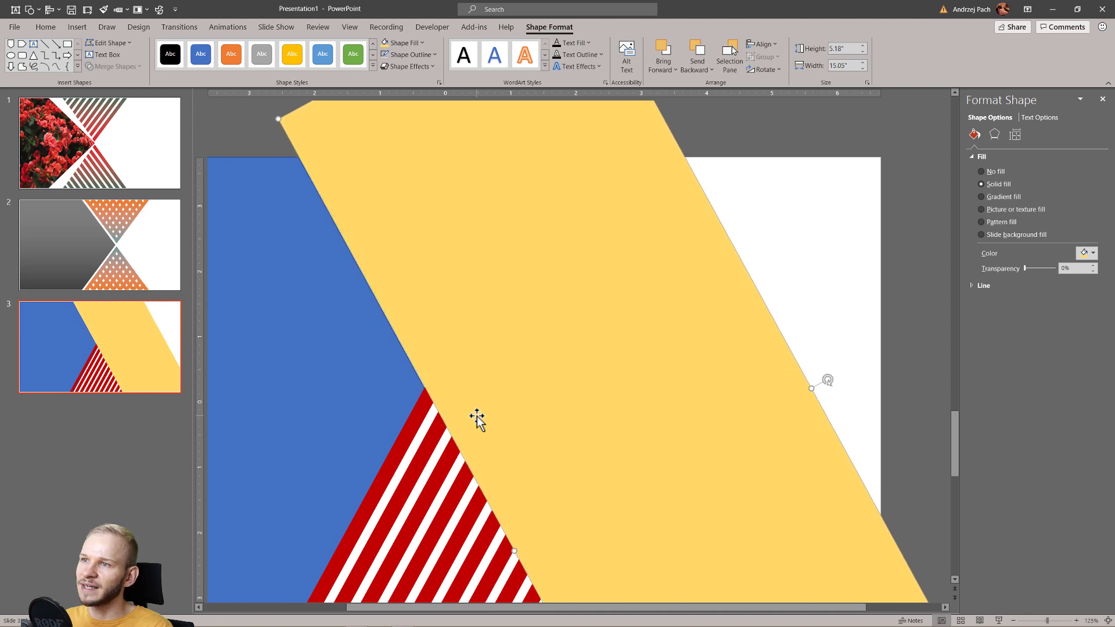
scroll(476, 415, down, 6)
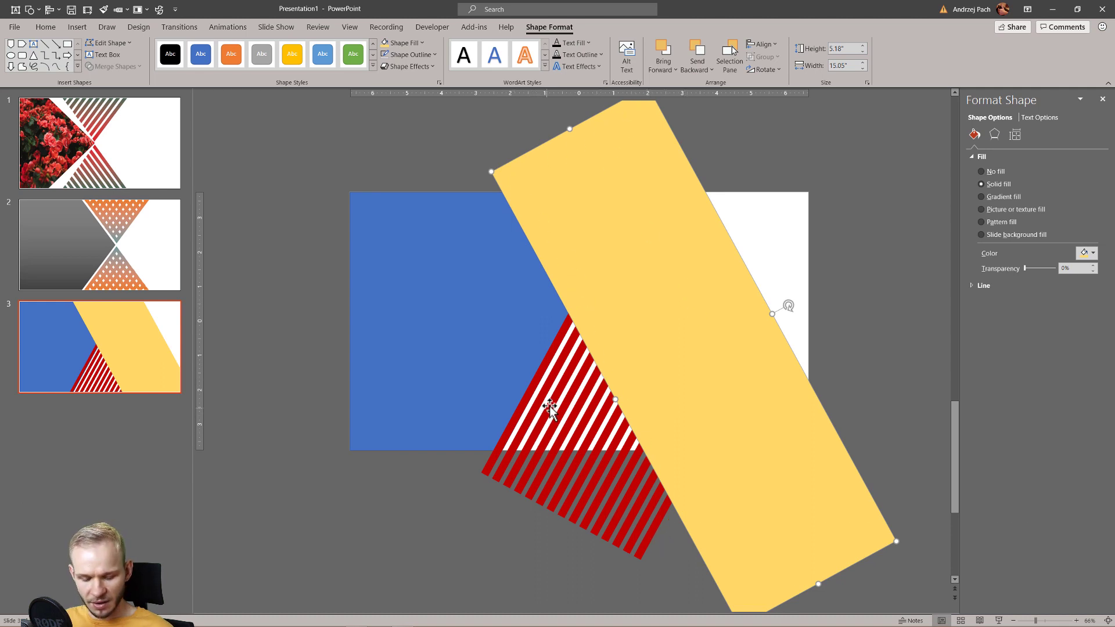
Add every red stripe to the selection alongside the yellow band
drag(659, 542, 615, 532)
shift+click(595, 522)
shift+click(587, 520)
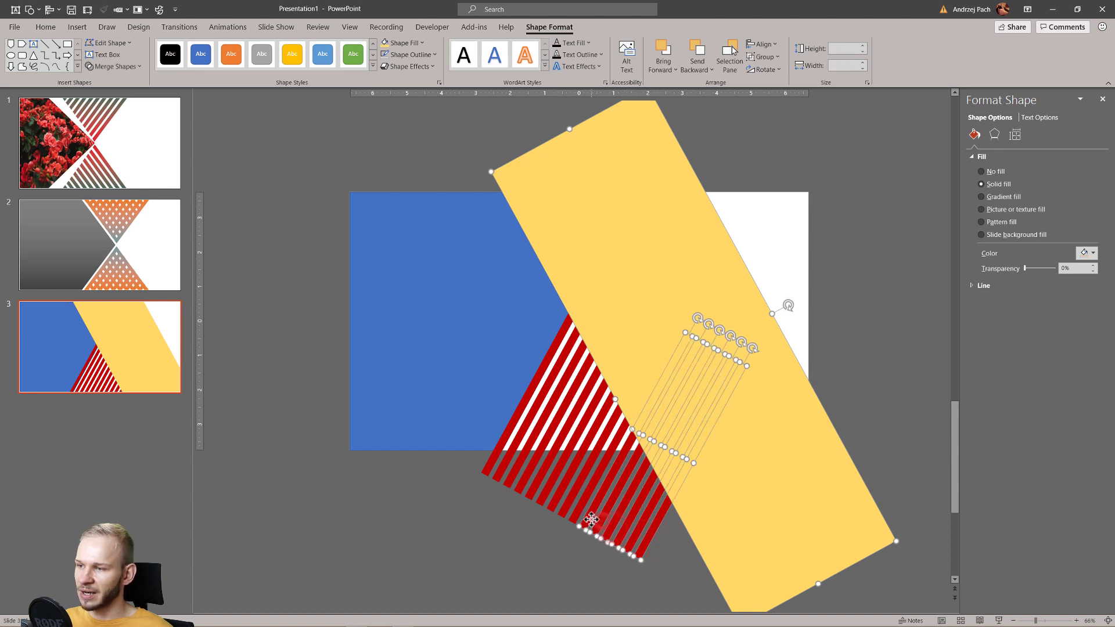
shift+click(572, 515)
shift+click(559, 506)
shift+click(544, 501)
shift+click(533, 494)
shift+click(521, 488)
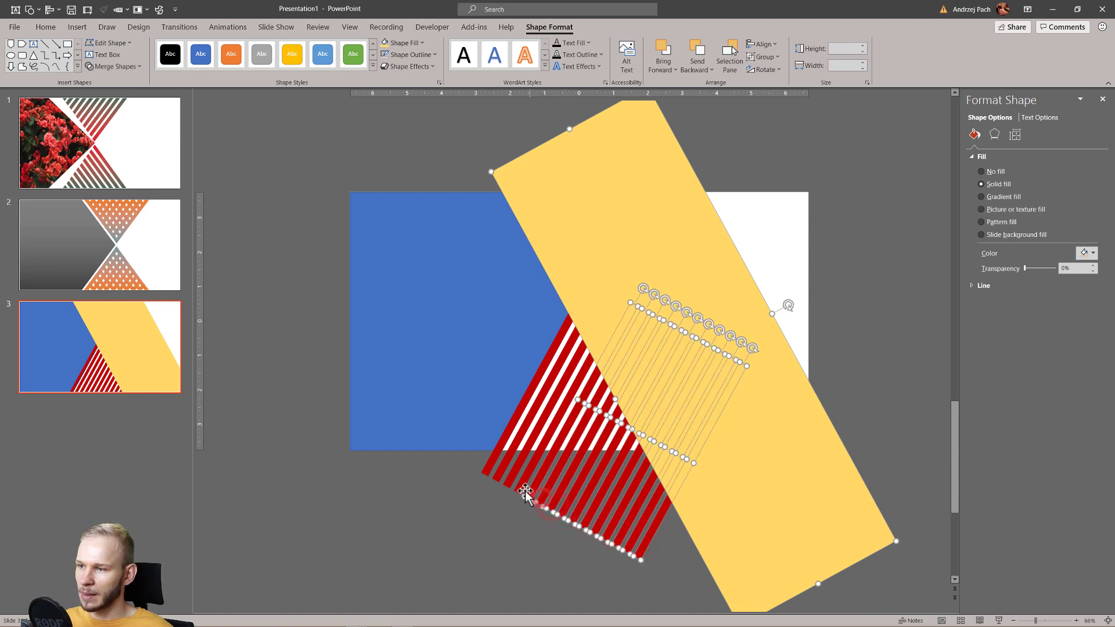
shift+click(511, 482)
shift+click(500, 477)
shift+click(490, 470)
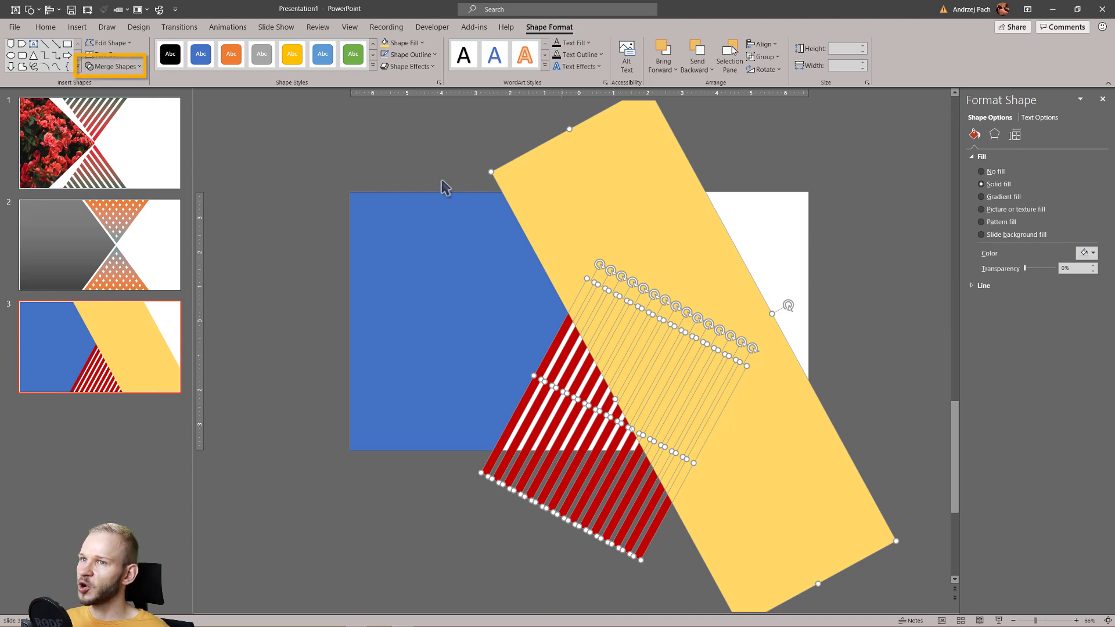
Fragment the stripes with the yellow band and delete the leftover yellow band piece
click(115, 66)
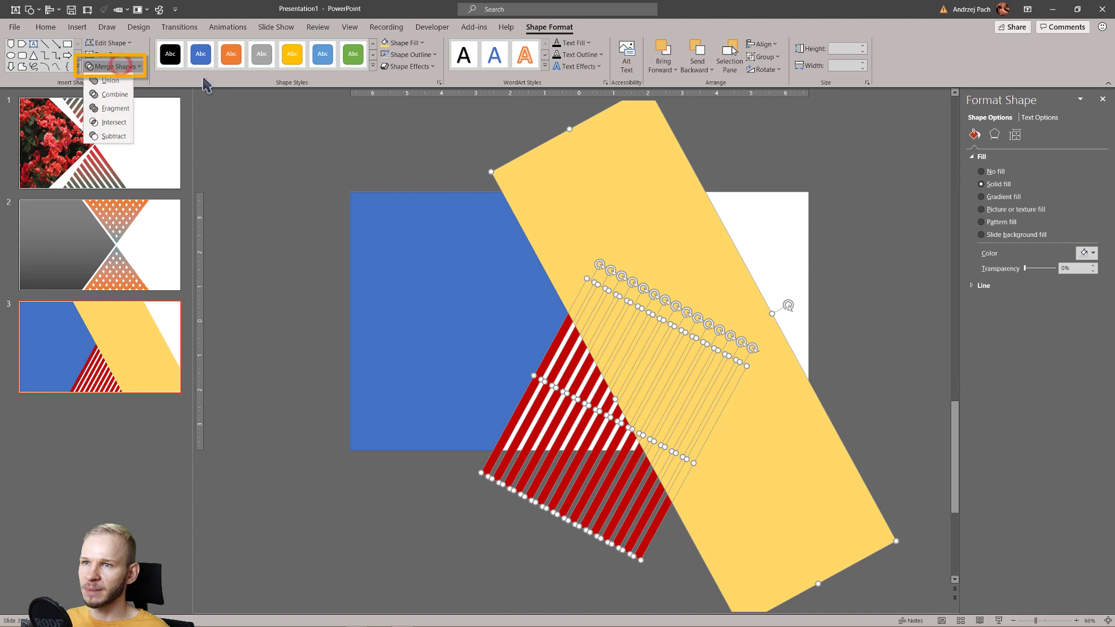
click(115, 109)
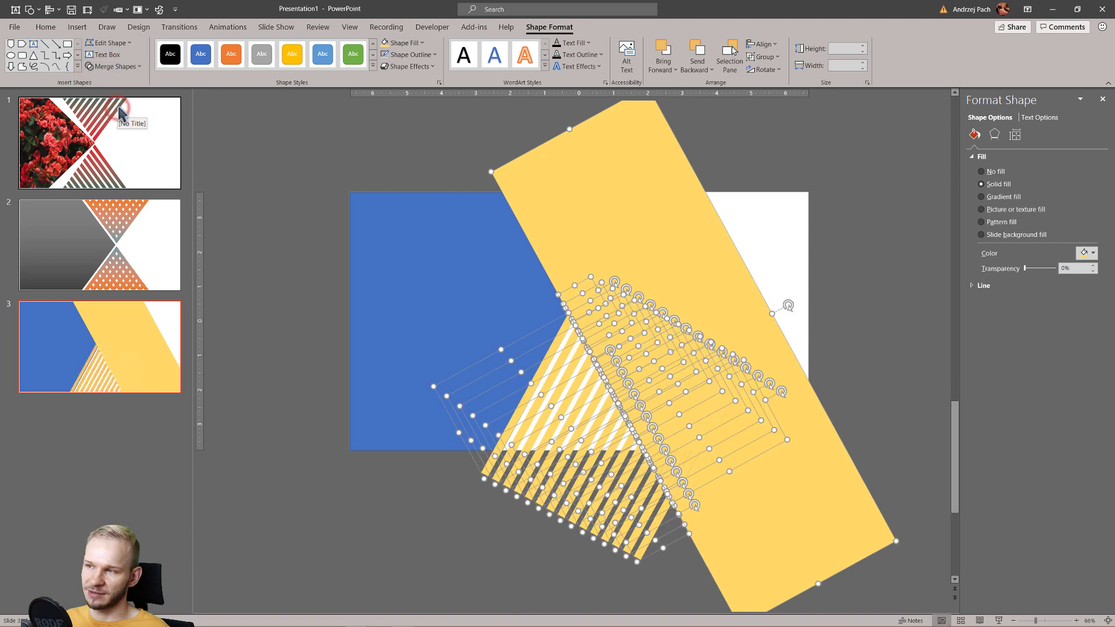
click(616, 220)
key(Delete)
Delete the unwanted stripe fragments to the right of the blue shape
drag(813, 352, 566, 485)
key(Delete)
click(685, 421)
key(Delete)
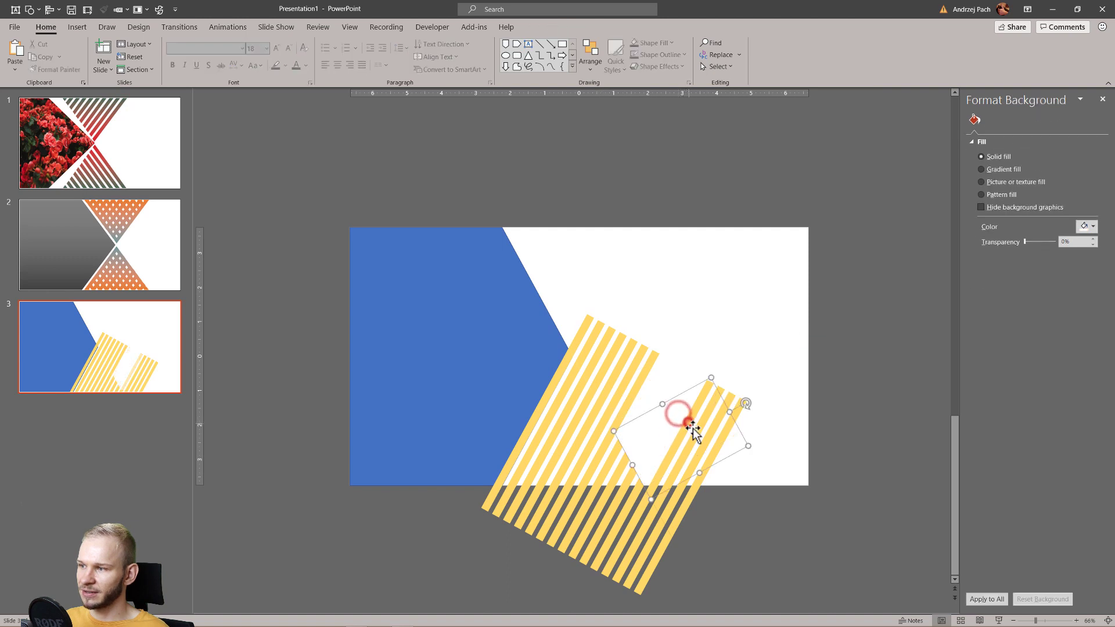
click(696, 434)
key(Delete)
click(627, 409)
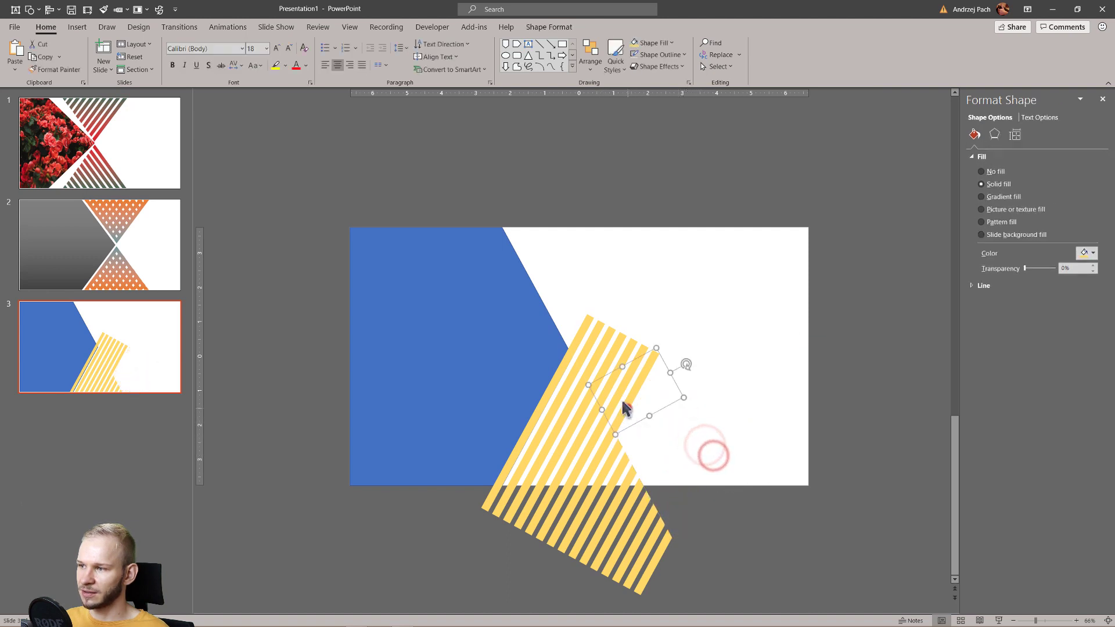
key(Delete)
key(Delete)
click(590, 364)
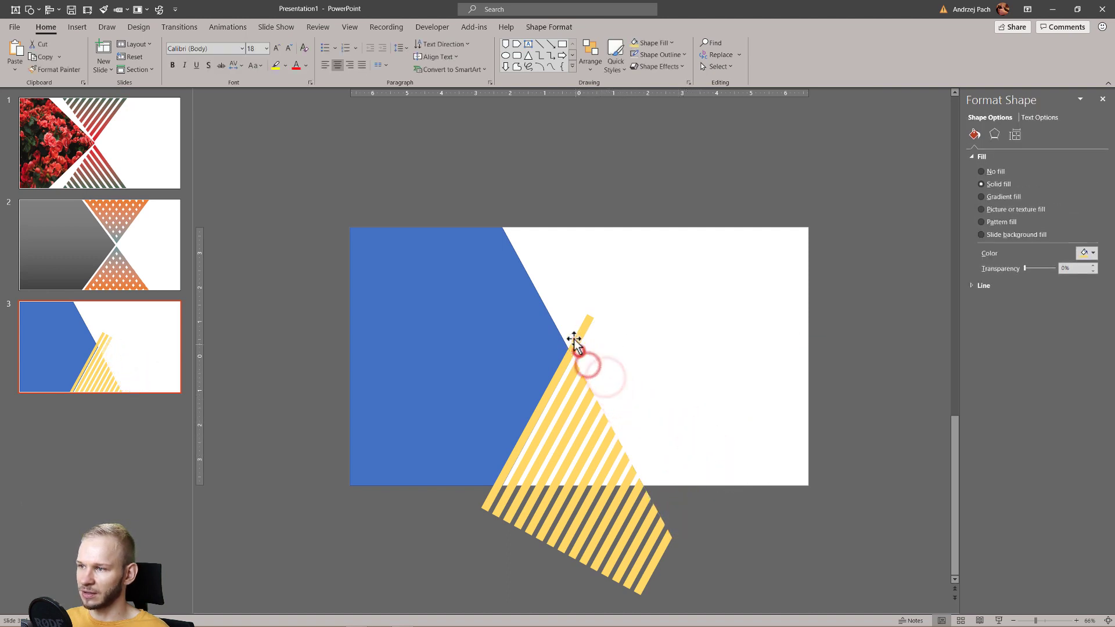
key(Delete)
Delete the two small leftover fragments below the slide
click(661, 533)
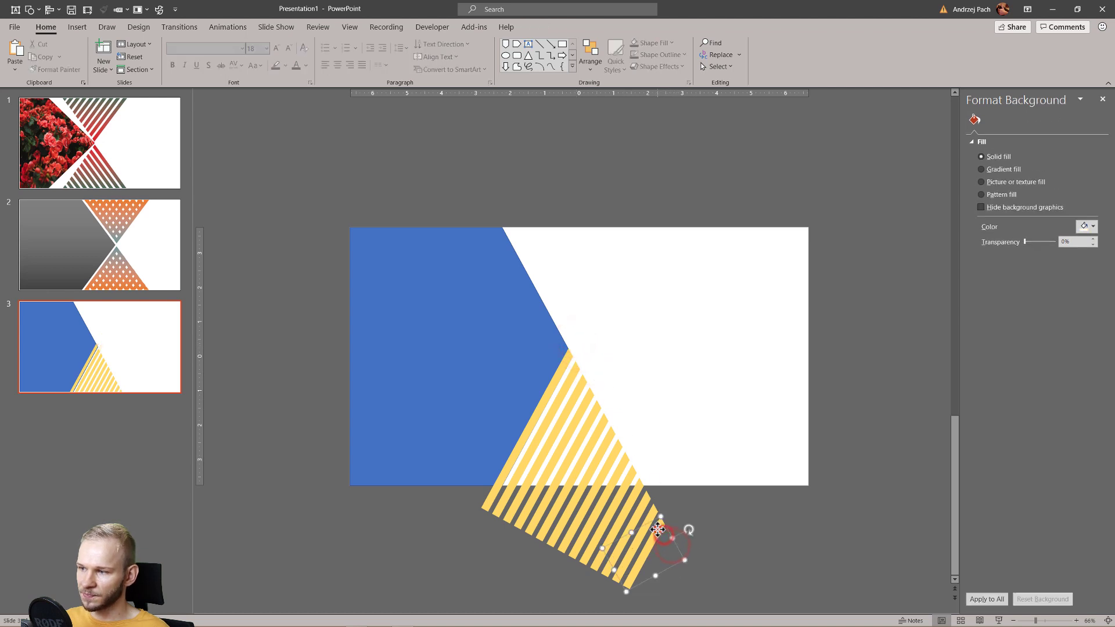
key(Delete)
click(639, 511)
key(Delete)
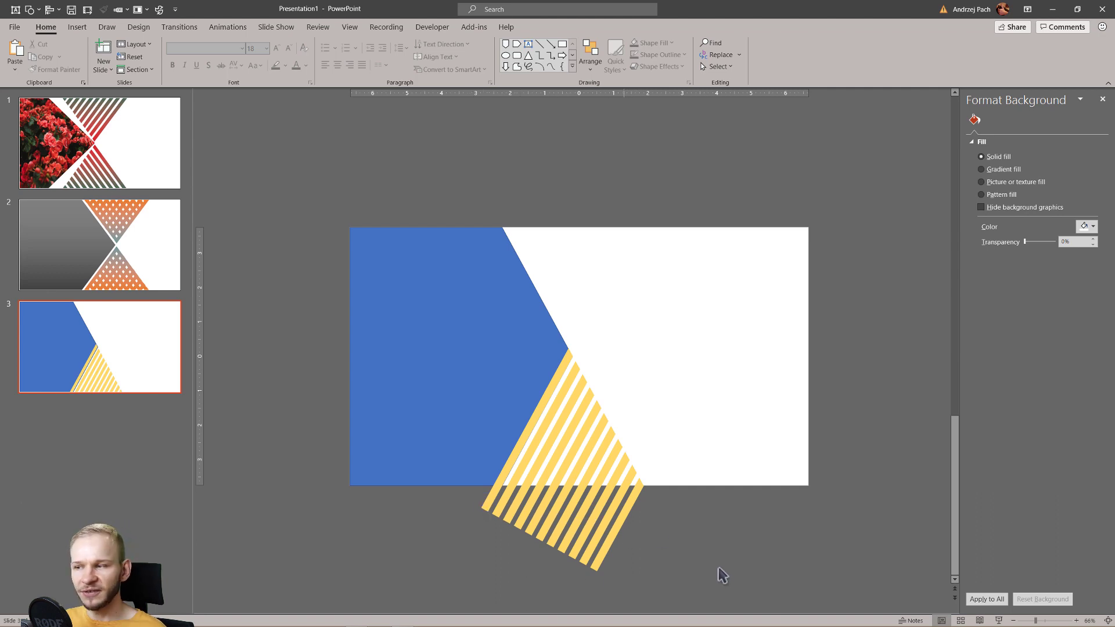
Nudge the yellow stripe fragments slightly down against the blue point, then reselect them all
drag(701, 591, 437, 351)
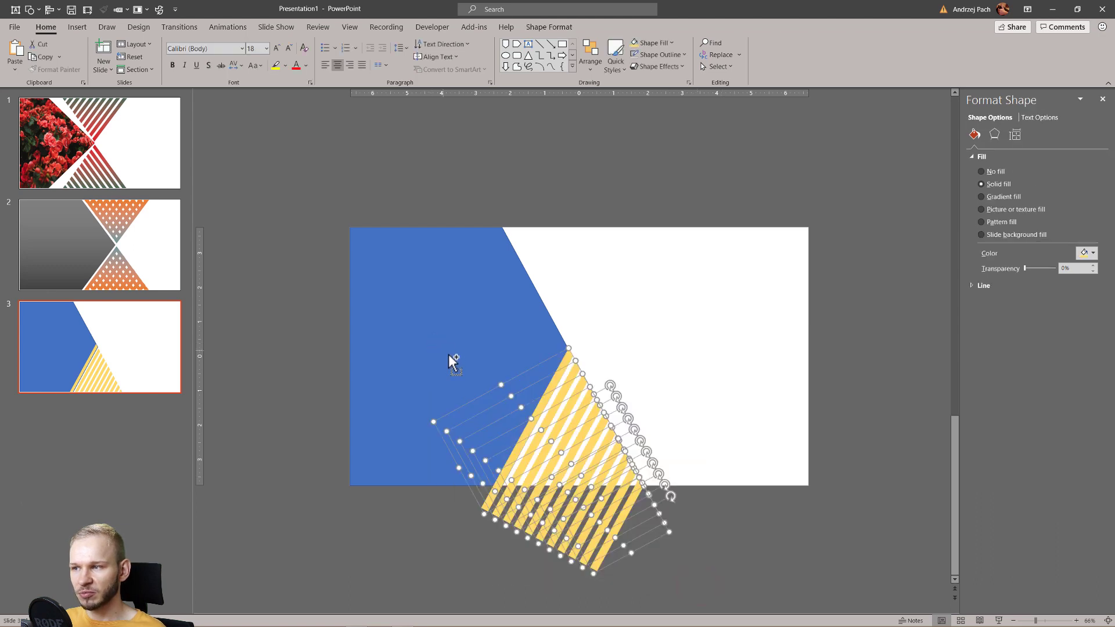
click(588, 399)
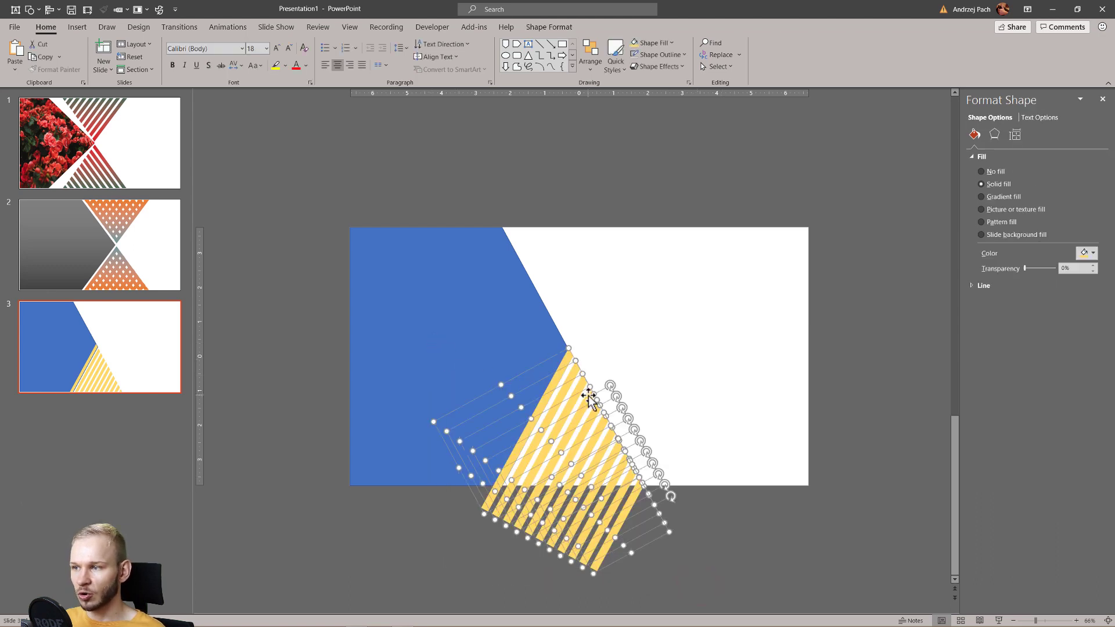
click(606, 376)
drag(575, 347, 566, 357)
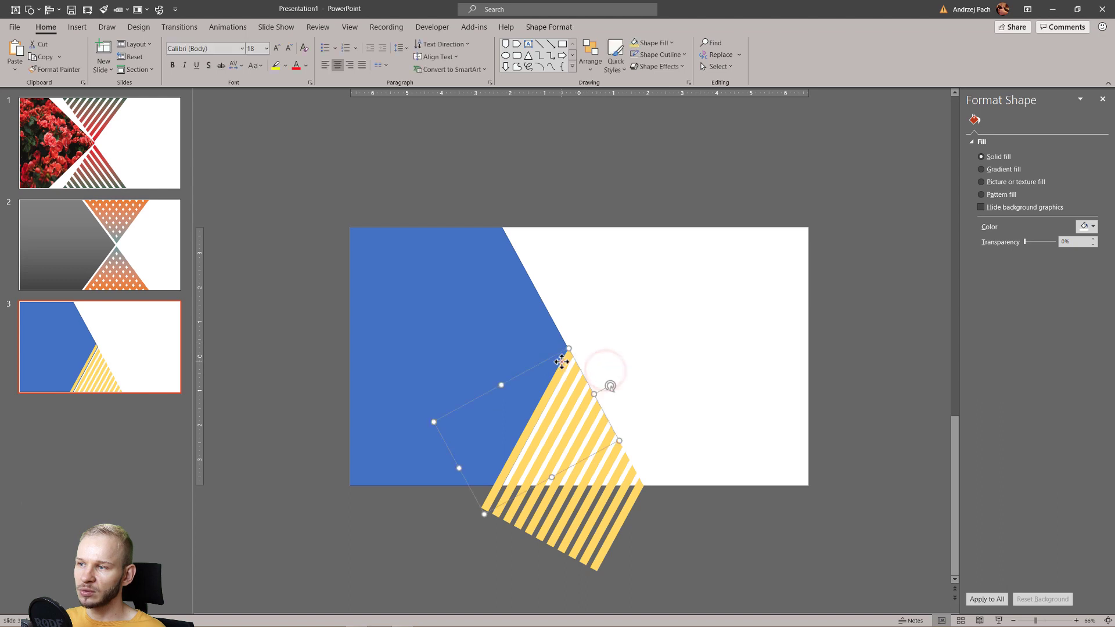
click(563, 360)
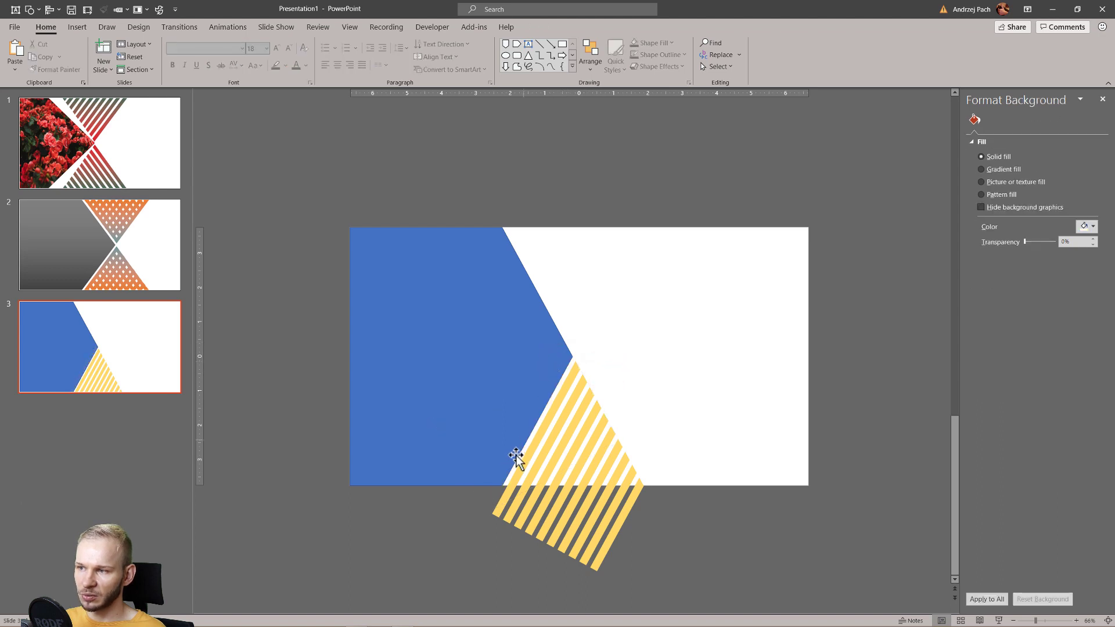
drag(761, 308, 473, 590)
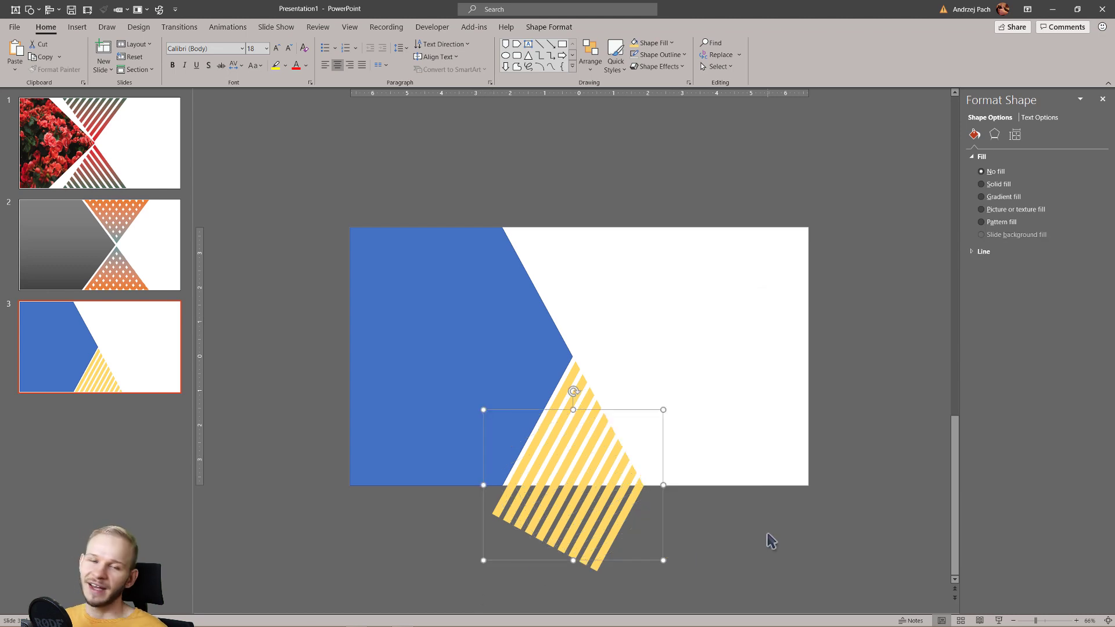